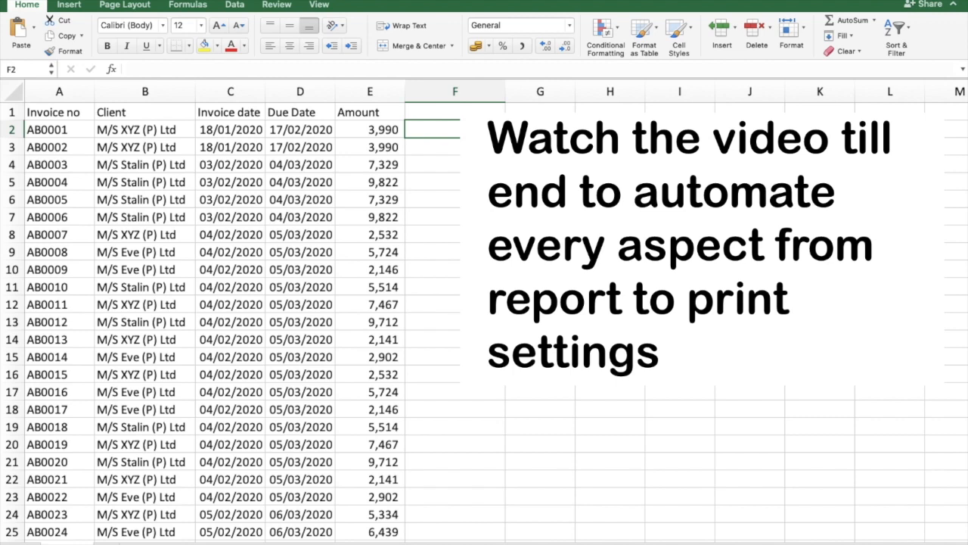
Step: Review the invoice table's column headings, the due date formula in D2 and the amount in E2
{"action": "key", "text": "Left"}
{"action": "key", "text": "Left"}
{"action": "key", "text": "Left"}
{"action": "key", "text": "Left"}
{"action": "key", "text": "Left"}
{"action": "key", "text": "Up"}
{"action": "key", "text": "Right"}
{"action": "key", "text": "Right"}
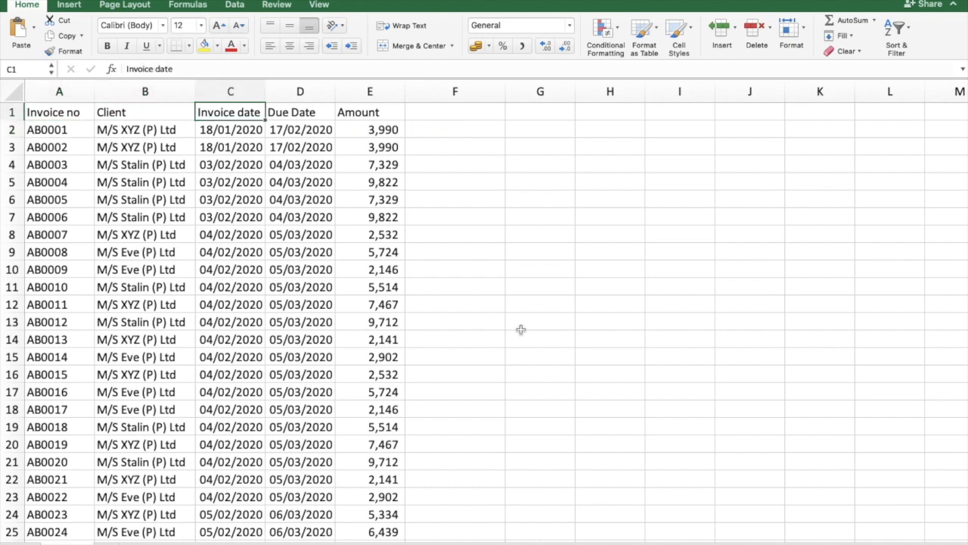
{"action": "key", "text": "Right"}
{"action": "key", "text": "Down"}
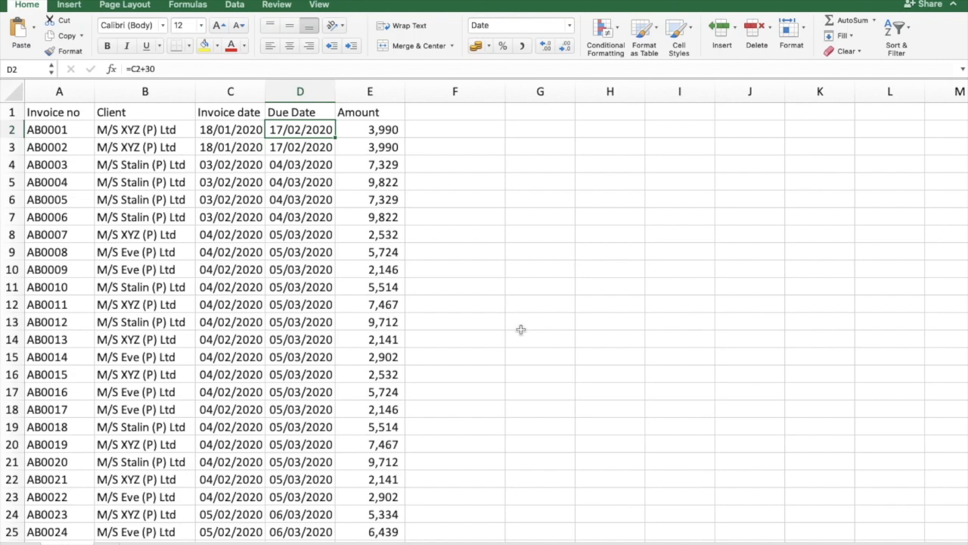
{"action": "key", "text": "Right"}
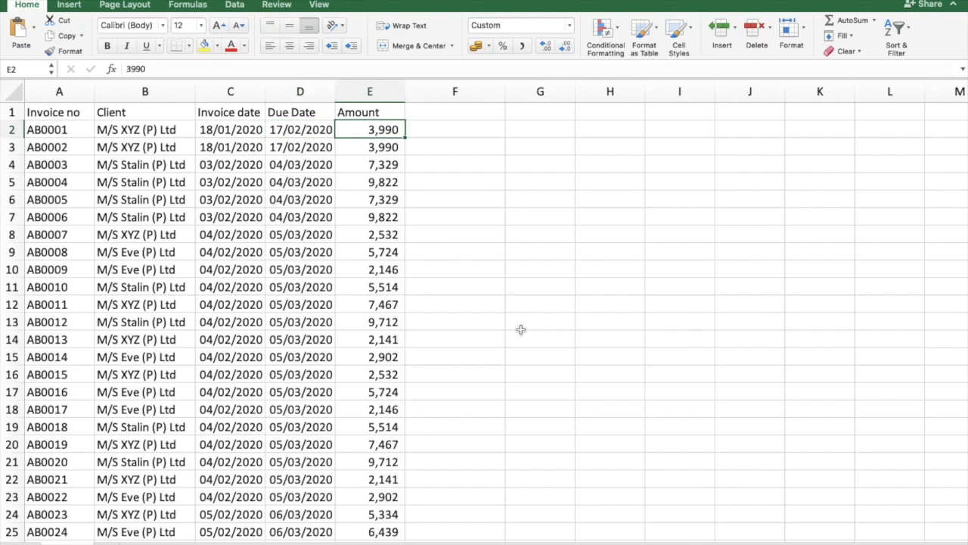
Step: Add an Ageing heading in F1 and calculate the days past due in F2 with =TODAY()-D2
{"action": "key", "text": "Right"}
{"action": "key", "text": "Up"}
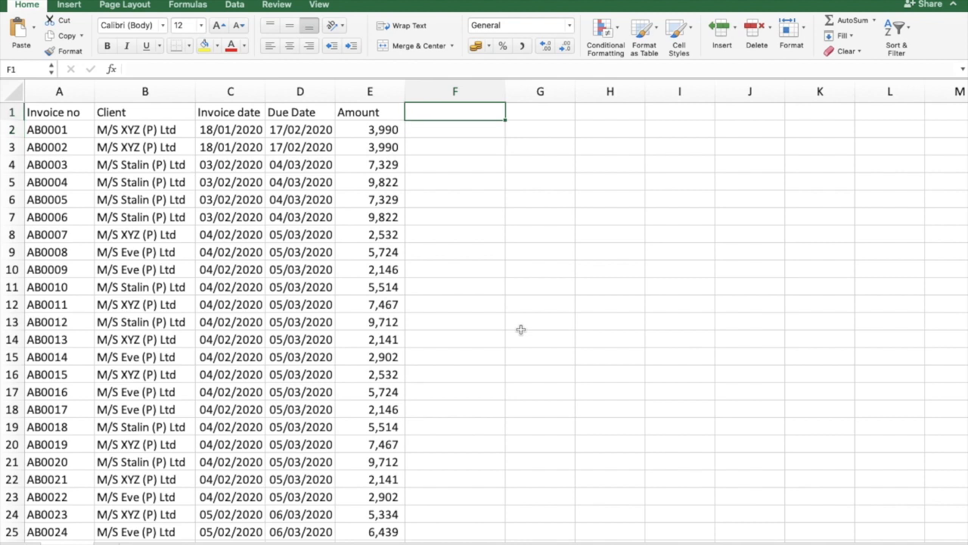
{"action": "type", "text": "Ageing"}
{"action": "key", "text": "Return"}
{"action": "type", "text": "="}
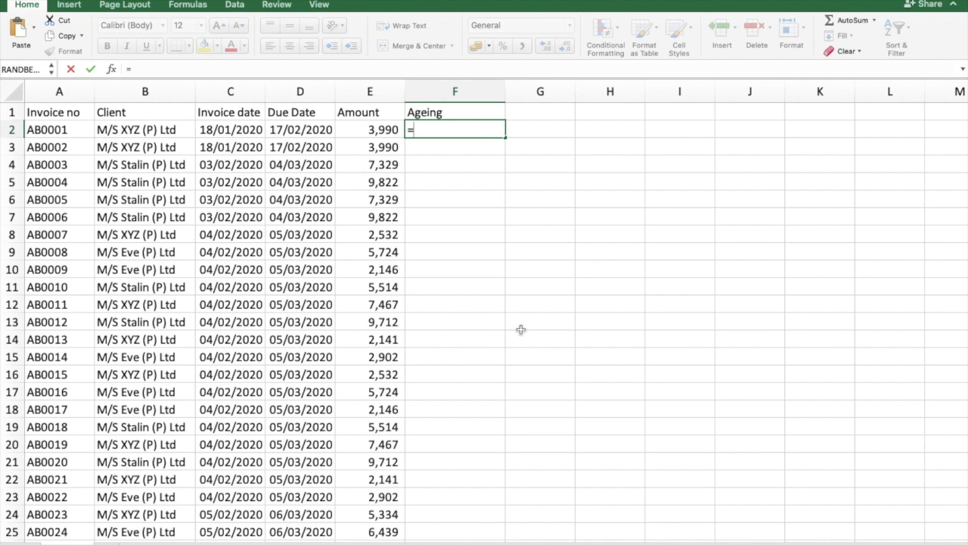
{"action": "type", "text": "today"}
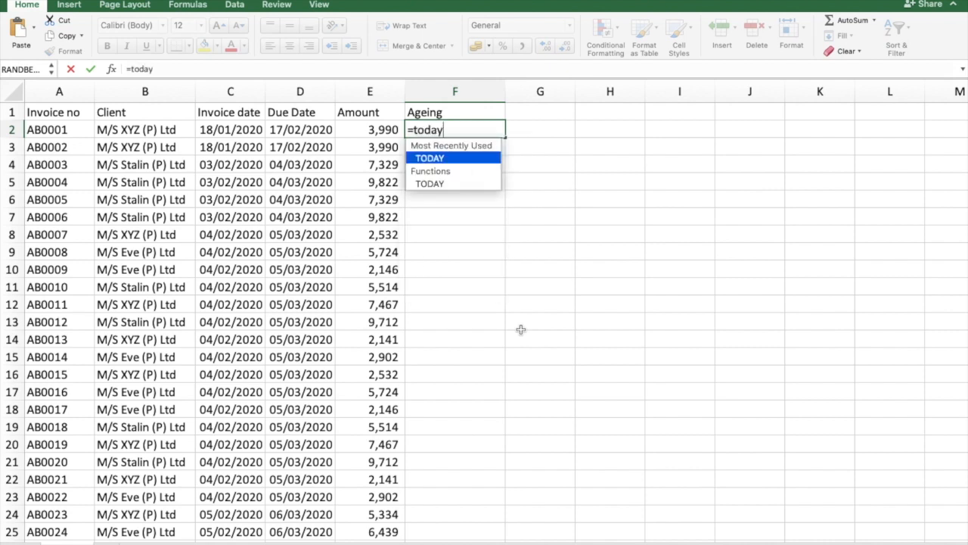
{"action": "type", "text": "("}
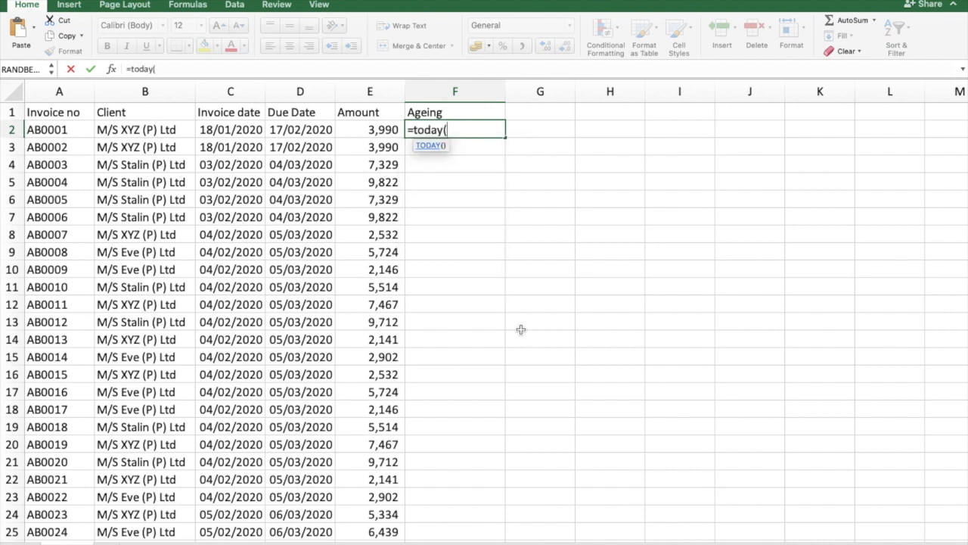
{"action": "type", "text": ")-"}
{"action": "left_click", "coordinate": [326, 132]}
{"action": "key", "text": "Return"}
Step: Format F2 as General and fill the ageing formula down the column for all invoices
{"action": "left_click", "coordinate": [445, 132]}
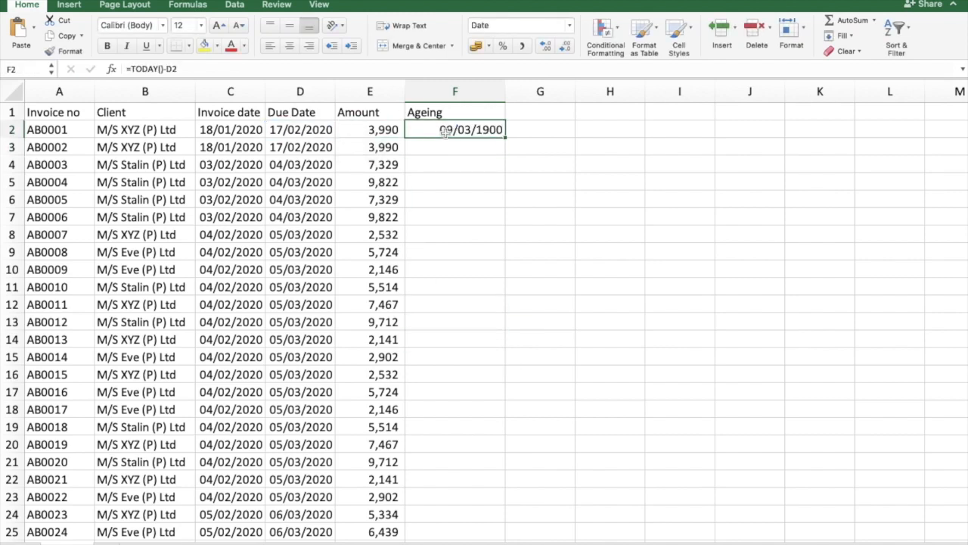
{"action": "left_click", "coordinate": [569, 25]}
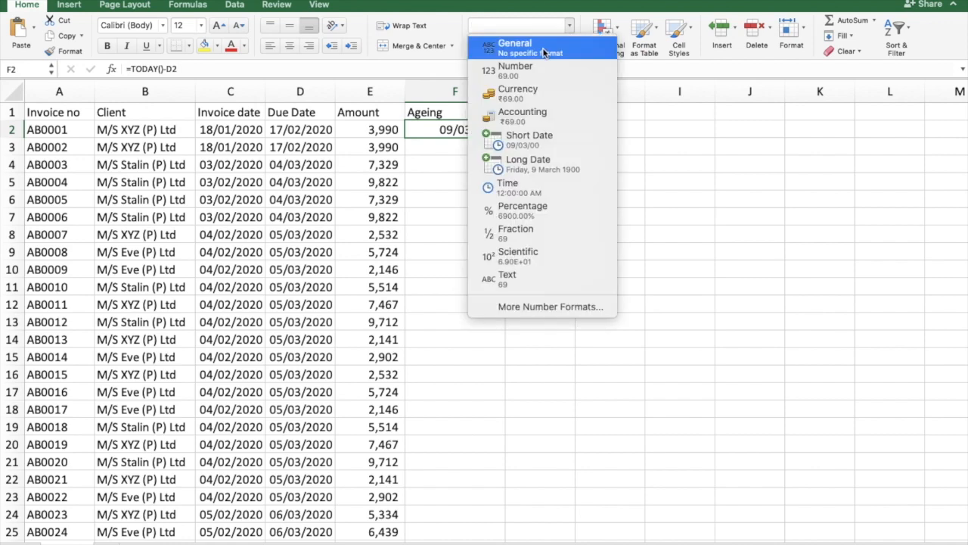
{"action": "left_click", "coordinate": [543, 48]}
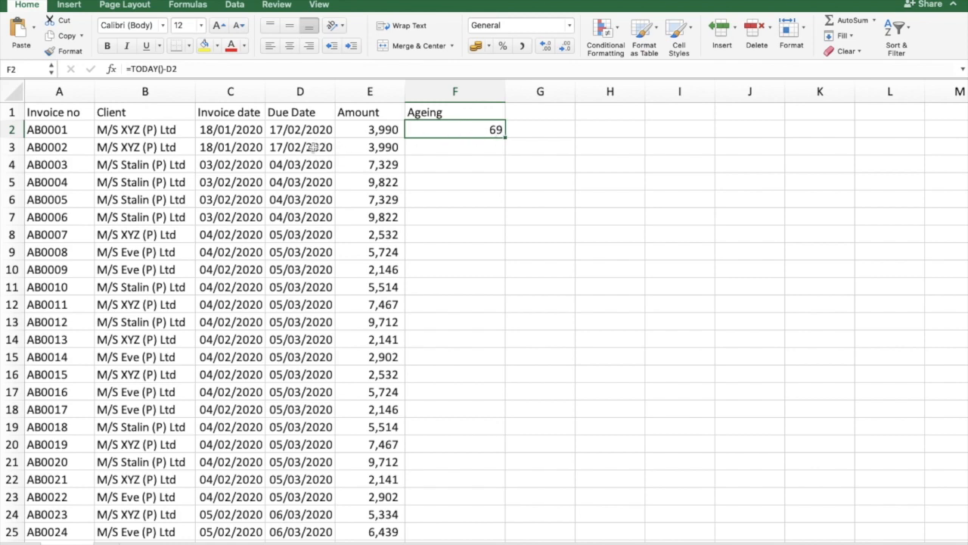
{"action": "double_click", "coordinate": [505, 139]}
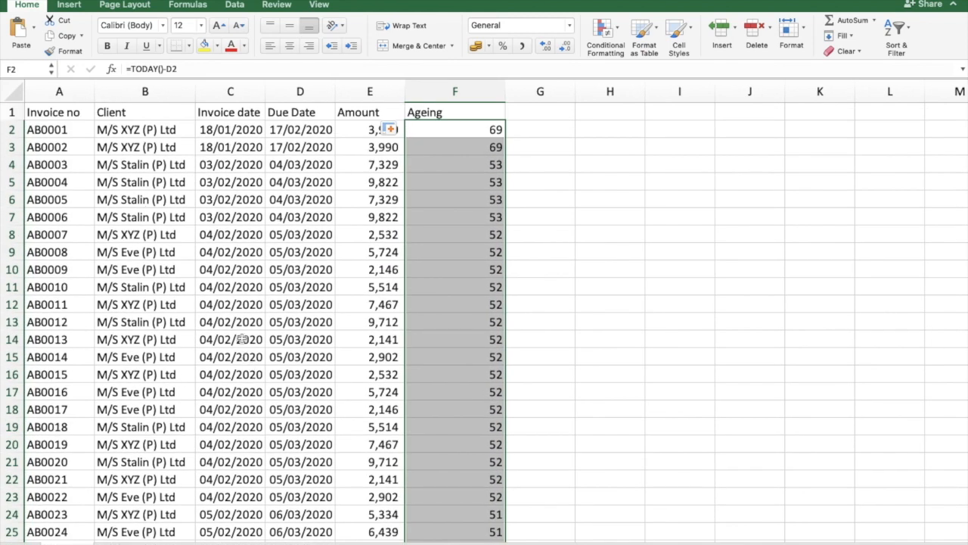
Step: Check the first and last invoice dates and look through the ageing values at the end of the list
{"action": "left_click", "coordinate": [301, 129]}
{"action": "left_click", "coordinate": [227, 130]}
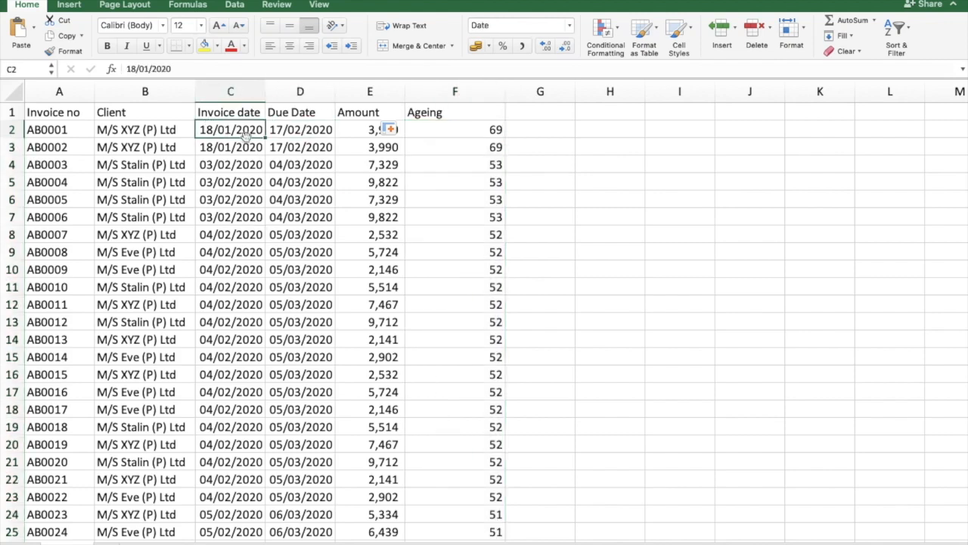
{"action": "scroll", "coordinate": [246, 133], "scroll_direction": "down", "scroll_amount": 18}
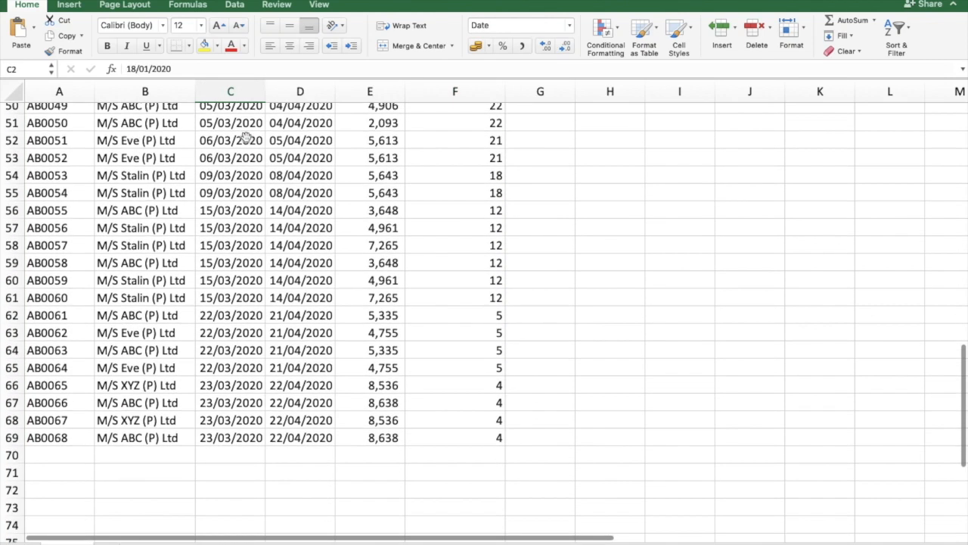
{"action": "left_click", "coordinate": [236, 370]}
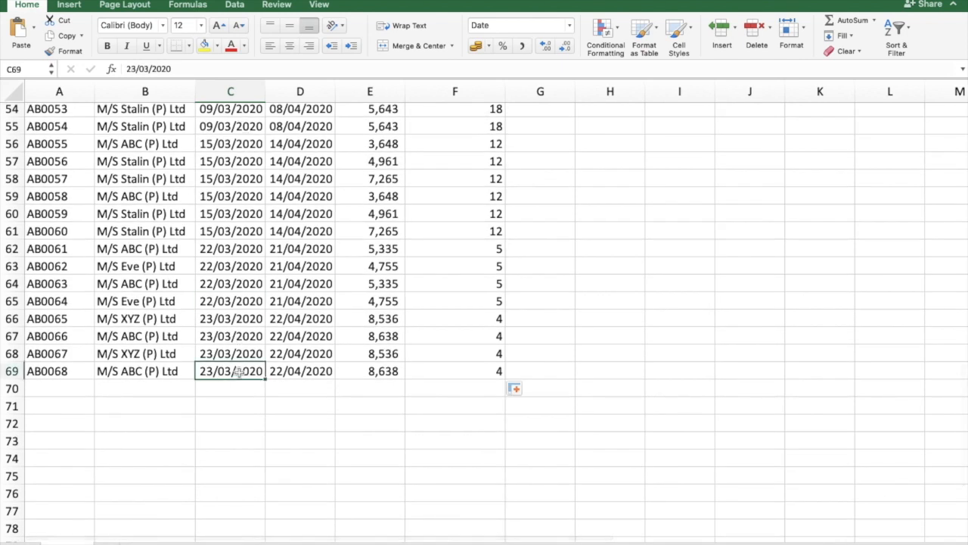
{"action": "left_click", "coordinate": [466, 375]}
{"action": "key", "text": "Up"}
{"action": "key", "text": "Up"}
{"action": "key", "text": "Up"}
{"action": "key", "text": "Up"}
{"action": "key", "text": "Up"}
{"action": "key", "text": "Up"}
{"action": "key", "text": "Up"}
{"action": "key", "text": "Up"}
{"action": "key", "text": "Up"}
{"action": "key", "text": "Up"}
{"action": "key", "text": "Up"}
{"action": "key", "text": "Up"}
{"action": "key", "text": "Up"}
{"action": "key", "text": "Up"}
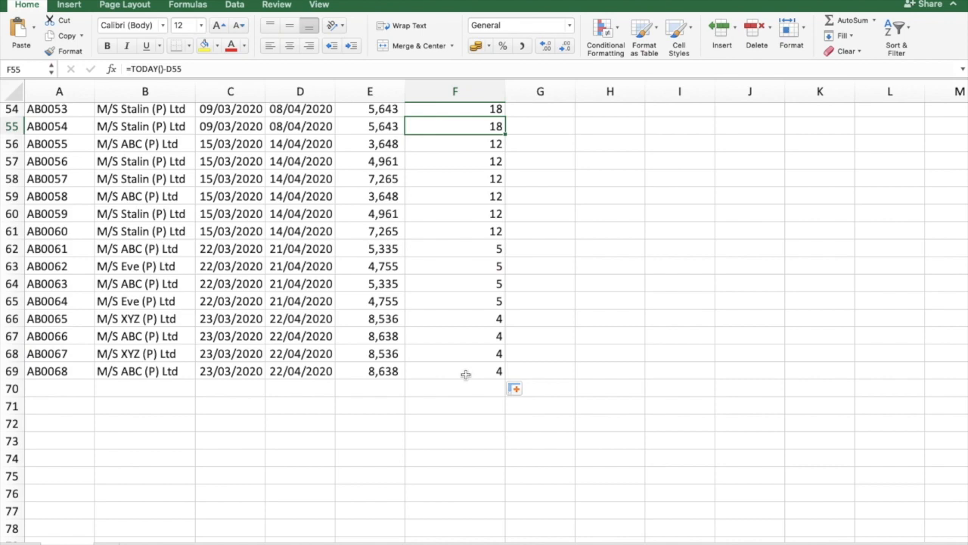
Step: Enter the heading Remark in G1, beside the Ageing column
{"action": "key", "text": "super+shift+Up"}
{"action": "key", "text": "super+Up"}
{"action": "key", "text": "Right"}
{"action": "type", "text": "Remark"}
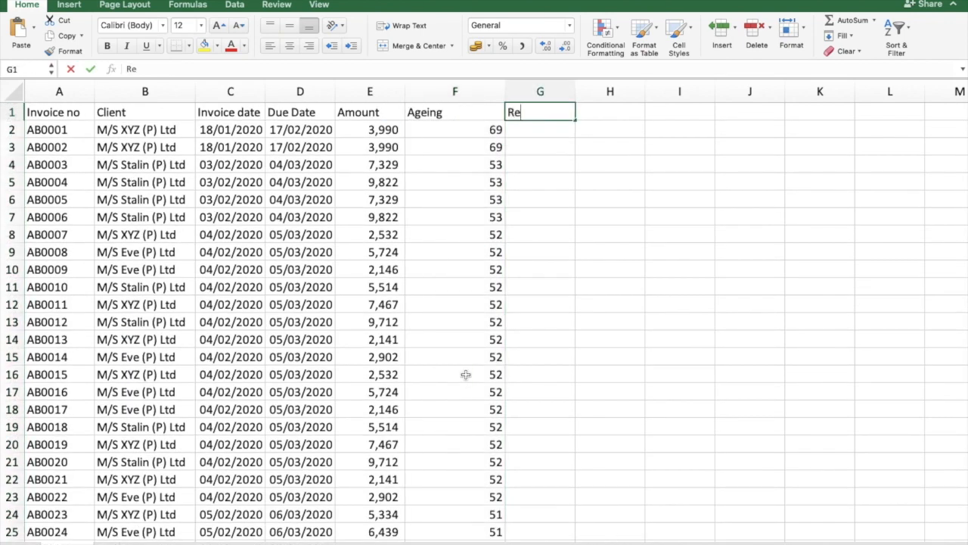
Step: Enter the first two ageing brackets in L2:M3, with limits 0 and 30, then 31 and 60
{"action": "key", "text": "Right"}
{"action": "key", "text": "Right"}
{"action": "key", "text": "Right"}
{"action": "key", "text": "Right"}
{"action": "key", "text": "Left"}
{"action": "key", "text": "Right"}
{"action": "key", "text": "Right"}
{"action": "key", "text": "Down"}
{"action": "type", "text": "0"}
{"action": "key", "text": "Tab"}
{"action": "type", "text": "30"}
{"action": "key", "text": "Return"}
{"action": "type", "text": "31"}
{"action": "key", "text": "Tab"}
{"action": "type", "text": "60"}
{"action": "key", "text": "Return"}
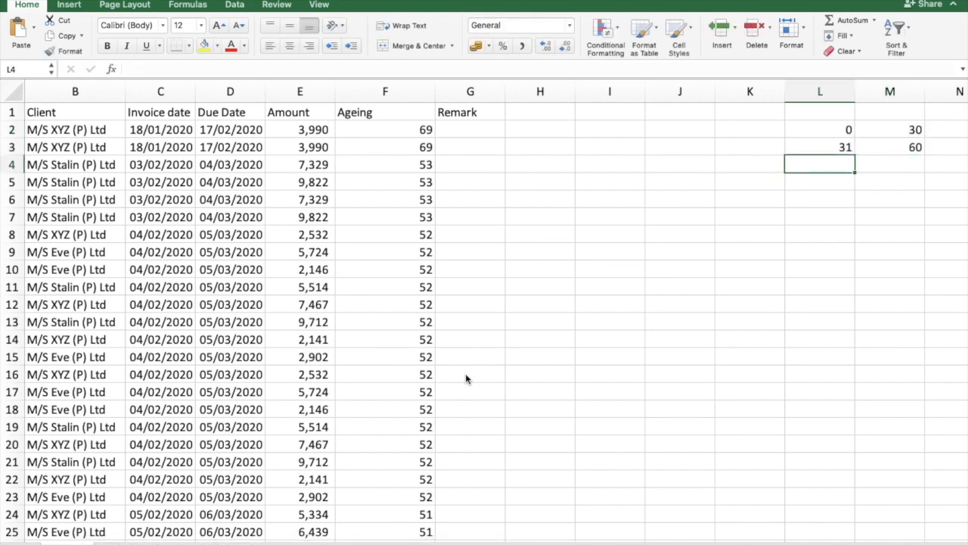
Step: Enter the remaining ageing brackets in L4:M5, with limits 60 and 90, then 90 and Above
{"action": "type", "text": "60"}
{"action": "key", "text": "Tab"}
{"action": "type", "text": "90"}
{"action": "key", "text": "Return"}
{"action": "type", "text": "90"}
{"action": "key", "text": "Tab"}
{"action": "type", "text": "Above"}
{"action": "key", "text": "Down"}
{"action": "key", "text": "Up"}
{"action": "key", "text": "Left"}
{"action": "key", "text": "Up"}
{"action": "key", "text": "Up"}
{"action": "key", "text": "Up"}
{"action": "key", "text": "Right"}
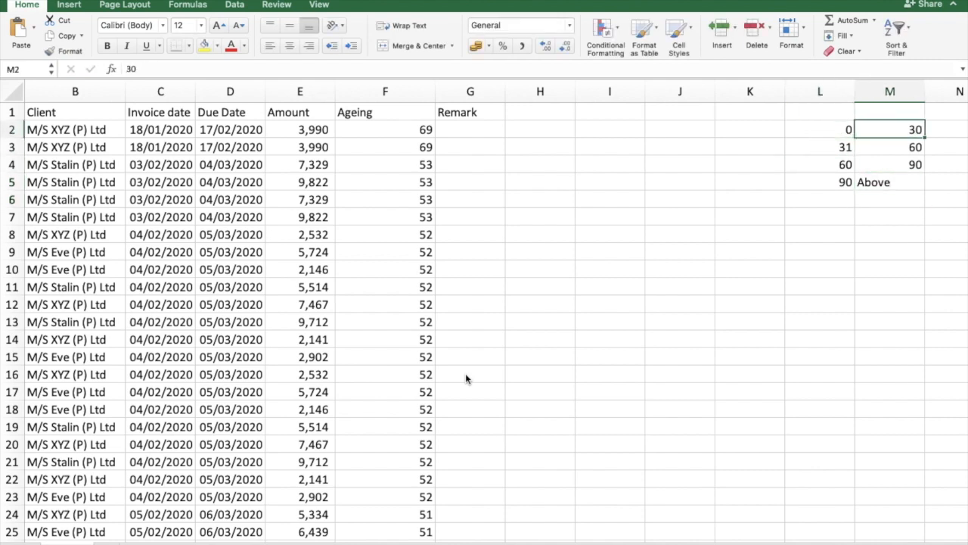
Step: Create the first bracket's label in K2 with the formula ="less than" & M2
{"action": "key", "text": "Left"}
{"action": "key", "text": "Left"}
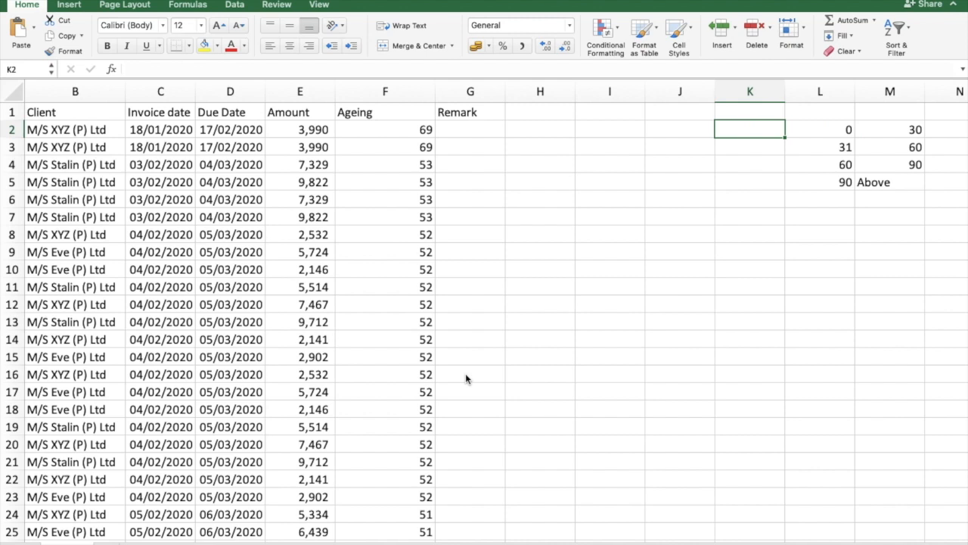
{"action": "type", "text": "="}
{"action": "key", "text": "Escape"}
{"action": "type", "text": "=\"less thn"}
{"action": "key", "text": "BackSpace"}
{"action": "type", "text": "an\" "}
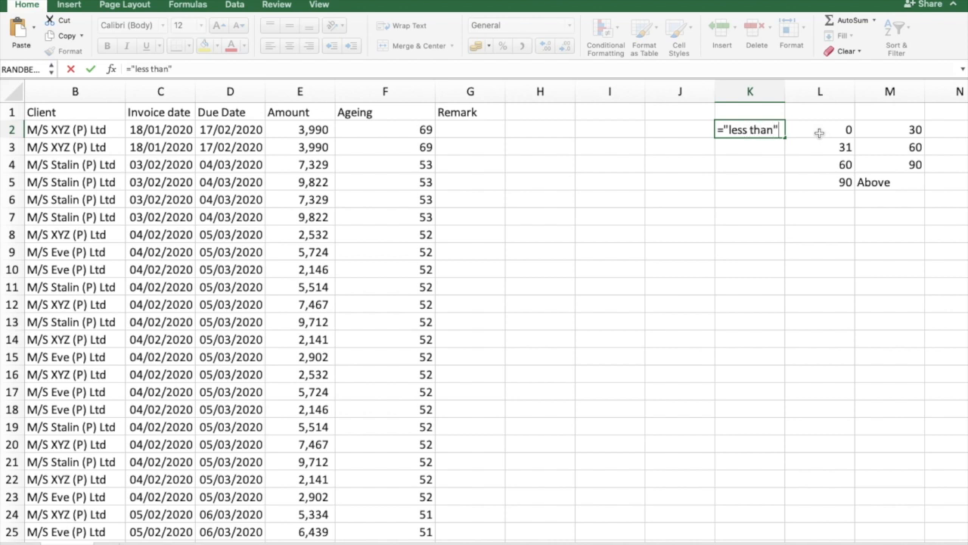
{"action": "type", "text": "&"}
{"action": "key", "text": "BackSpace"}
{"action": "type", "text": "&"}
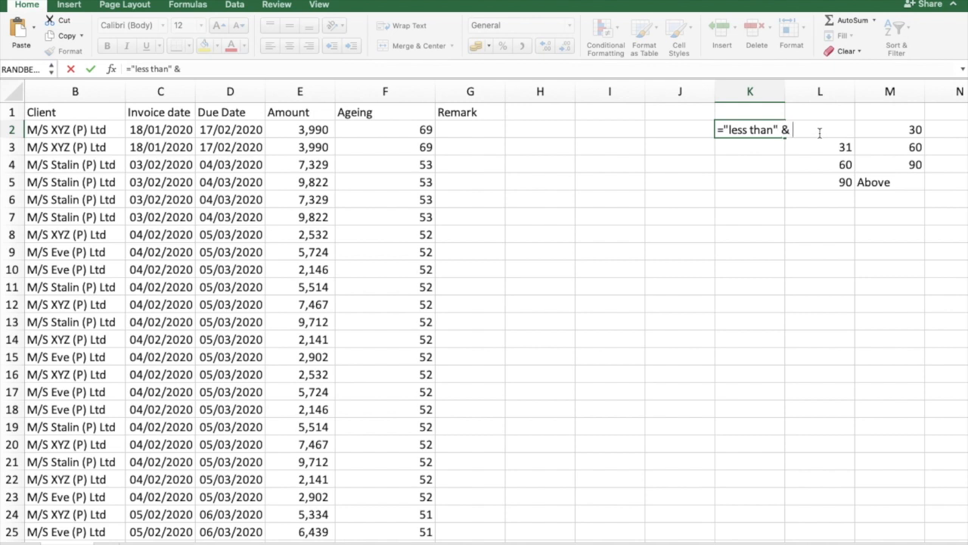
{"action": "left_click", "coordinate": [908, 130]}
{"action": "key", "text": "Return"}
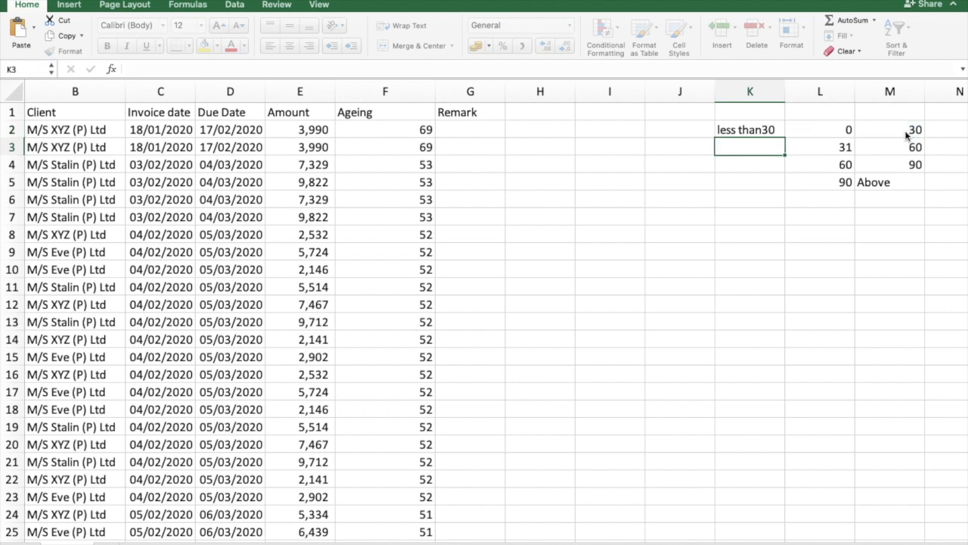
Step: Add a space after "less than" inside the quotes of the K2 formula
{"action": "key", "text": "Up"}
{"action": "left_click", "coordinate": [168, 69]}
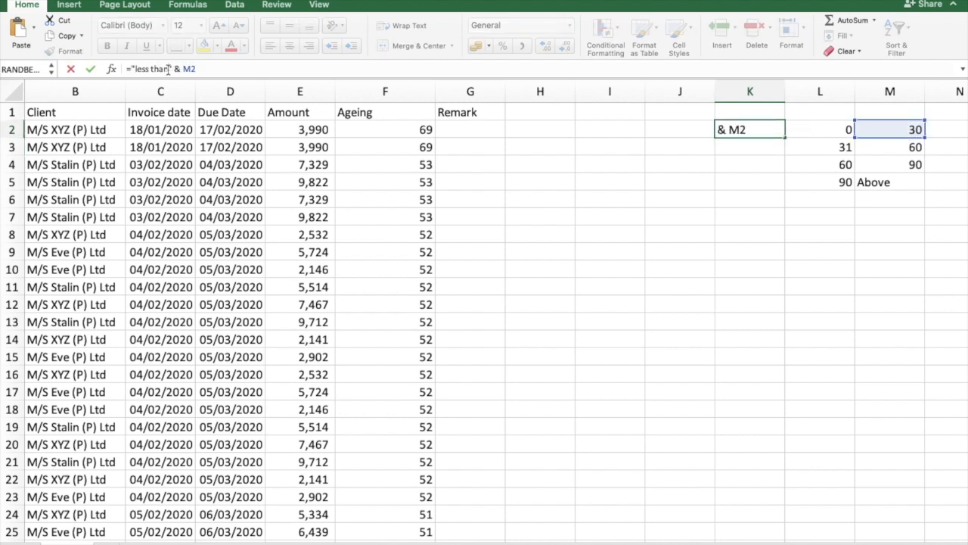
{"action": "key", "text": "Return"}
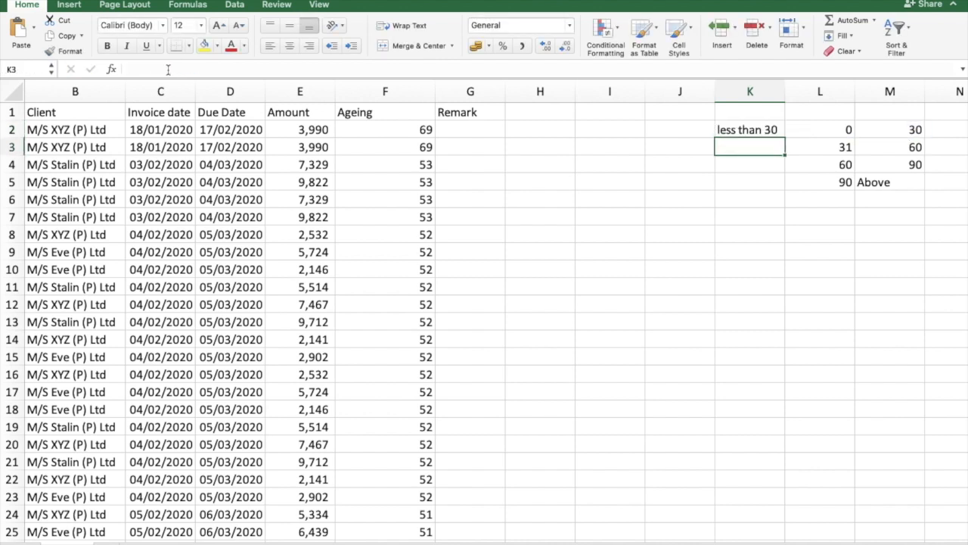
Step: Create the second bracket's label in K3 with ="> than " &L3 & " < than " &M3, and autofit column K
{"action": "type", "text": "=\"> than \""}
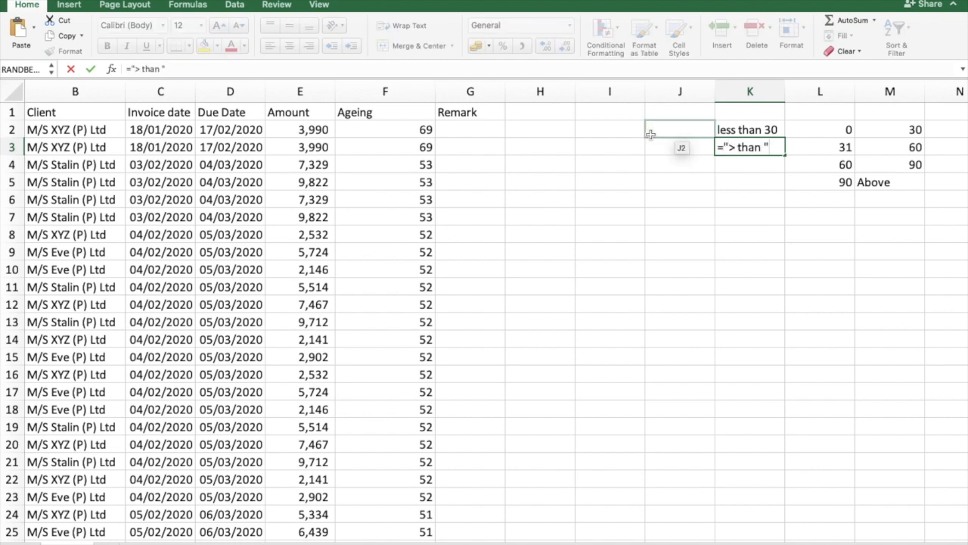
{"action": "type", "text": " &"}
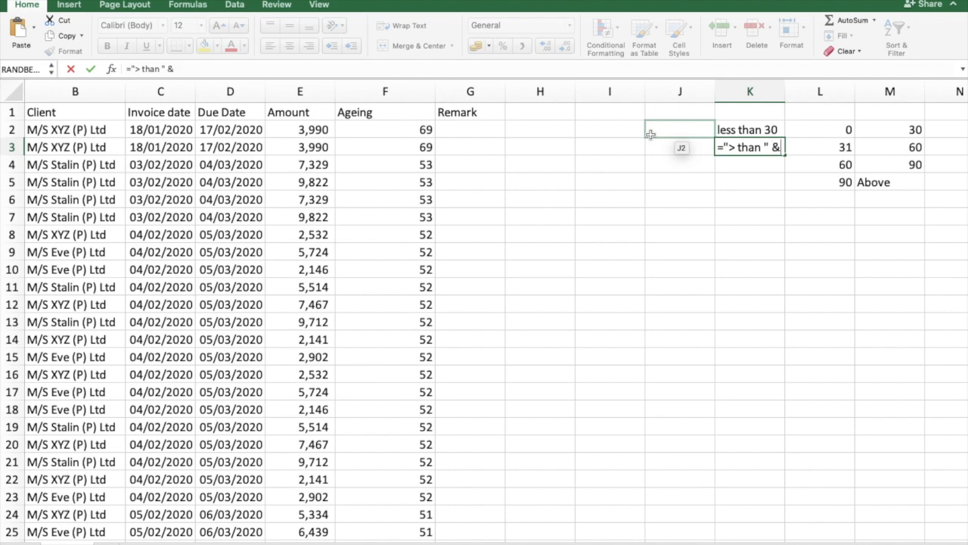
{"action": "left_click", "coordinate": [835, 146]}
{"action": "type", "text": "& \" "}
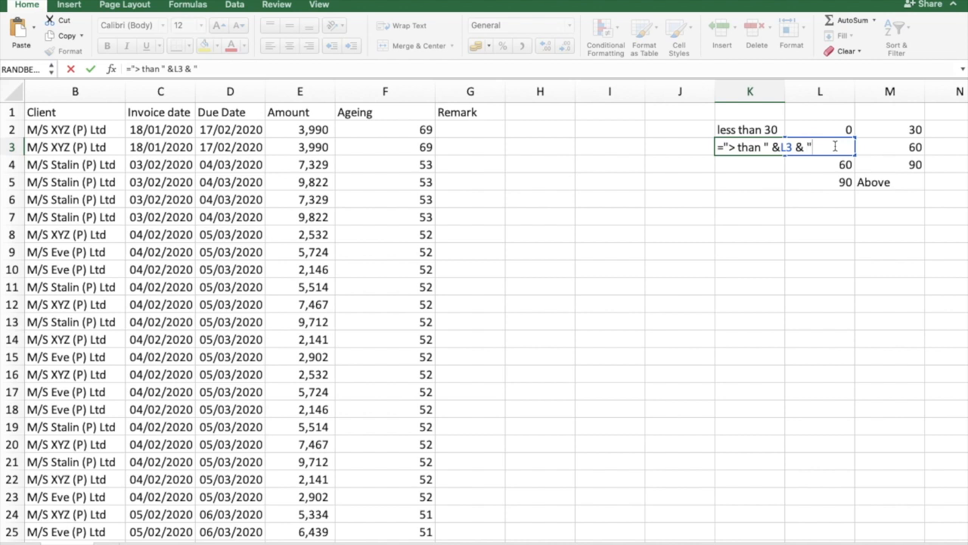
{"action": "type", "text": "< than \" &"}
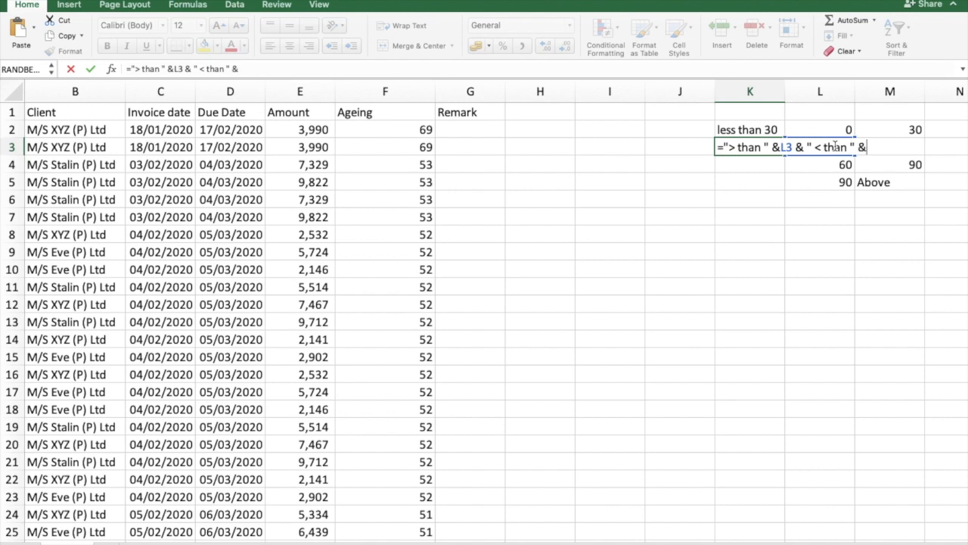
{"action": "left_click", "coordinate": [902, 127]}
{"action": "key", "text": "Down"}
{"action": "key", "text": "Return"}
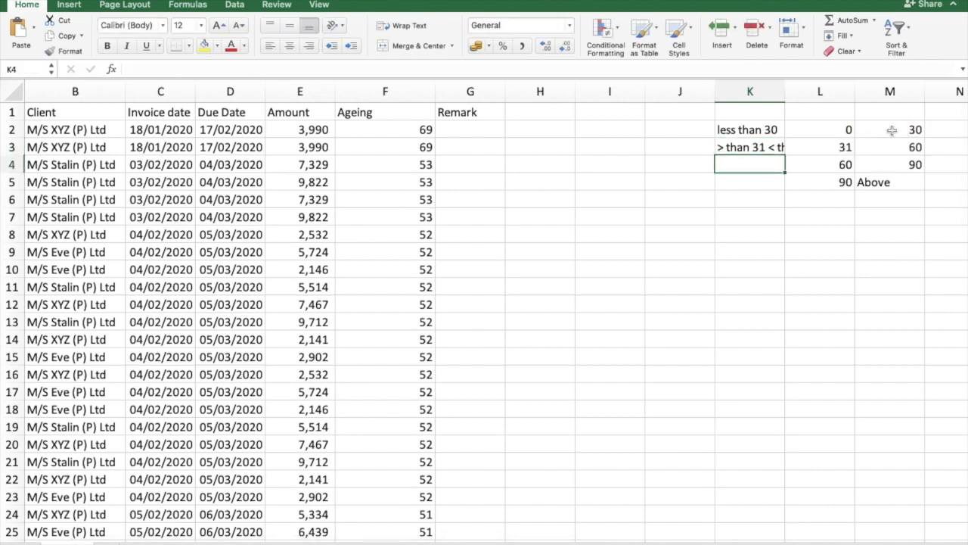
{"action": "double_click", "coordinate": [785, 92]}
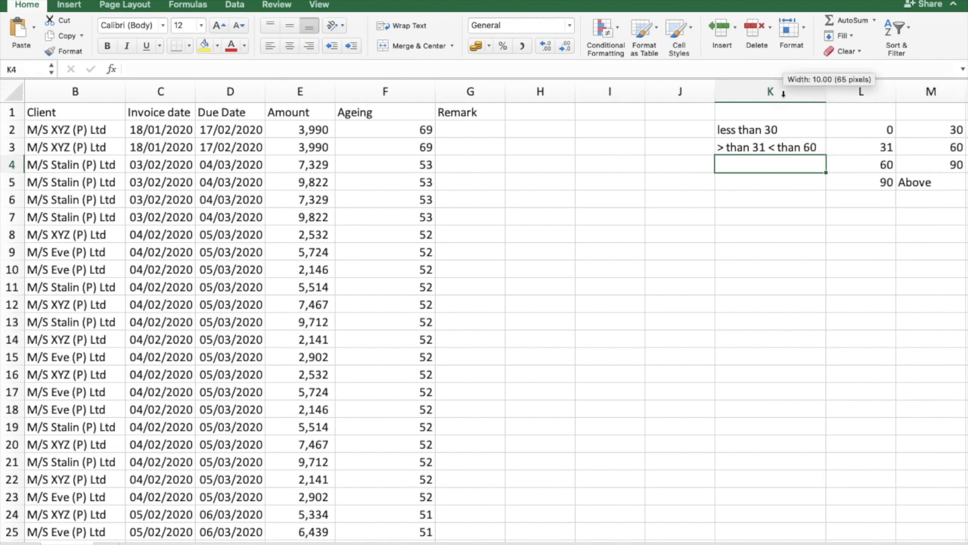
Step: Extend the K2 label formula by appending & " days" after M2
{"action": "left_click", "coordinate": [750, 151]}
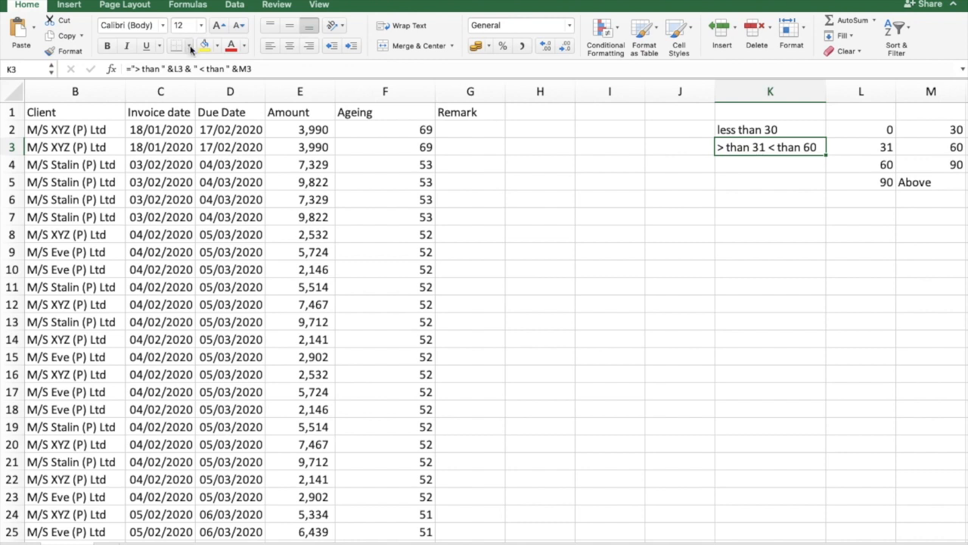
{"action": "left_click", "coordinate": [766, 132]}
{"action": "left_click", "coordinate": [203, 69]}
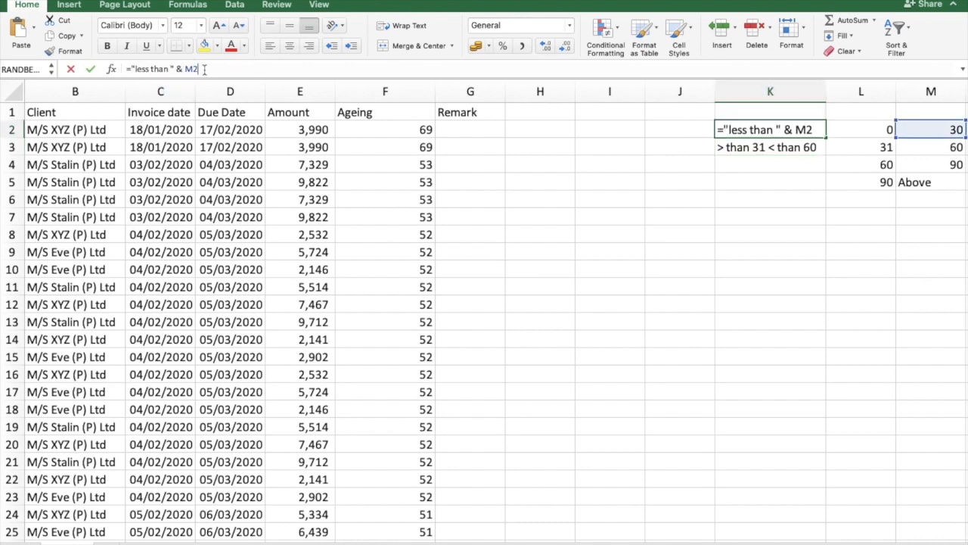
{"action": "type", "text": "&"}
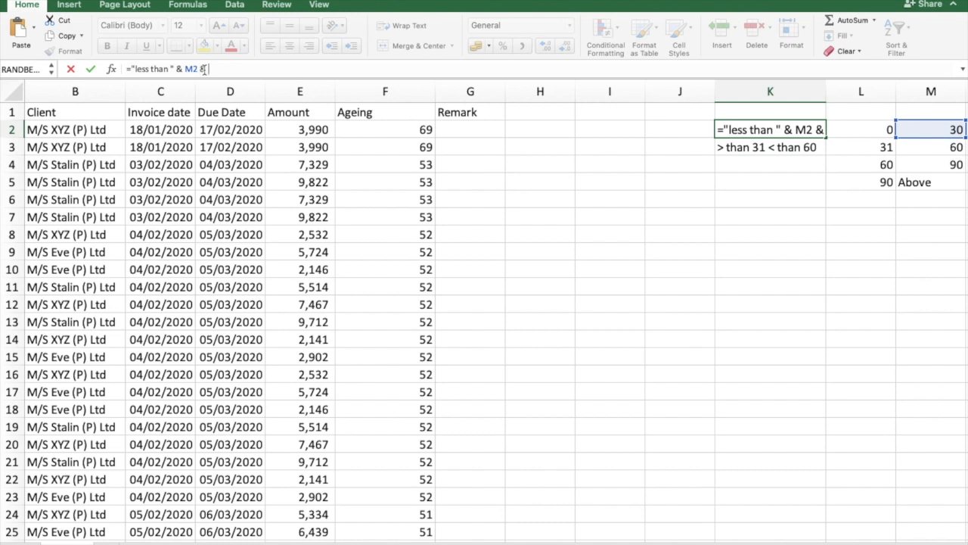
{"action": "type", "text": " days"}
{"action": "key", "text": "BackSpace"}
{"action": "key", "text": "BackSpace"}
{"action": "key", "text": "BackSpace"}
{"action": "key", "text": "BackSpace"}
{"action": "key", "text": "BackSpace"}
{"action": "type", "text": "\" days\""}
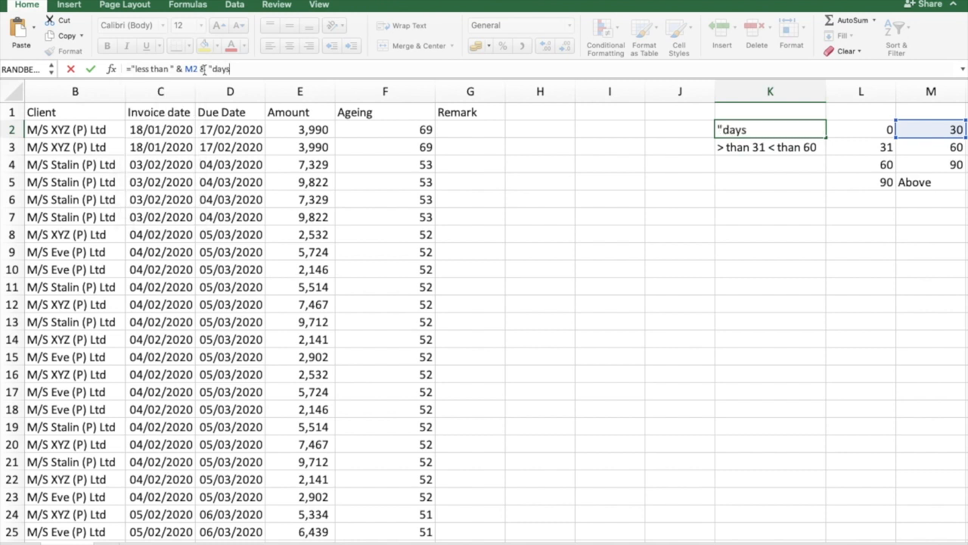
{"action": "key", "text": "Return"}
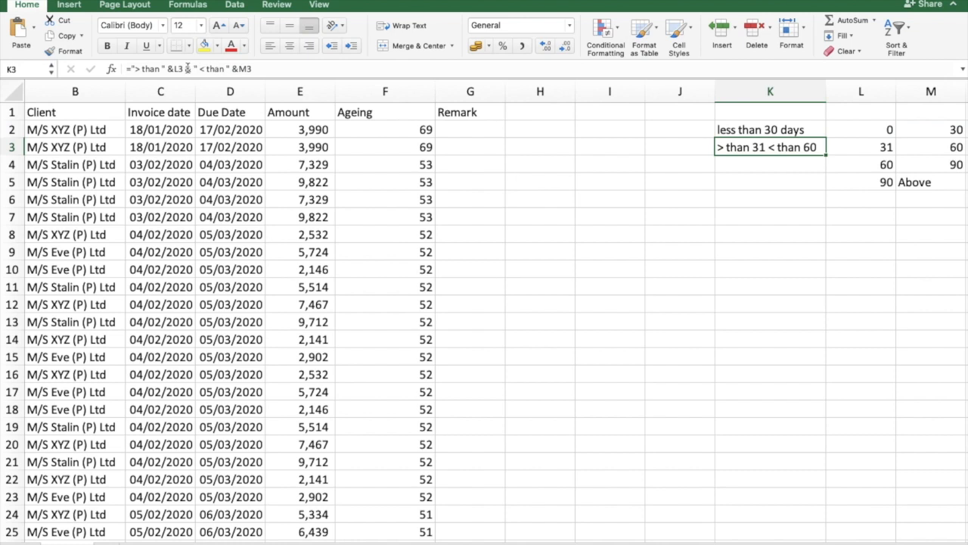
Step: Extend the K3 label formula with & " days " after L3 and again after M3
{"action": "left_click", "coordinate": [179, 68]}
{"action": "type", "text": "& \" "}
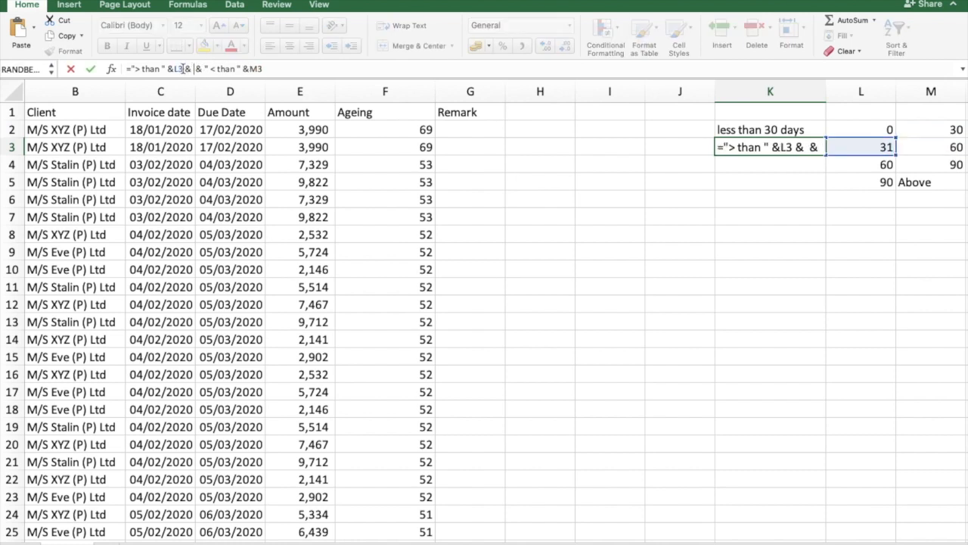
{"action": "type", "text": "days \""}
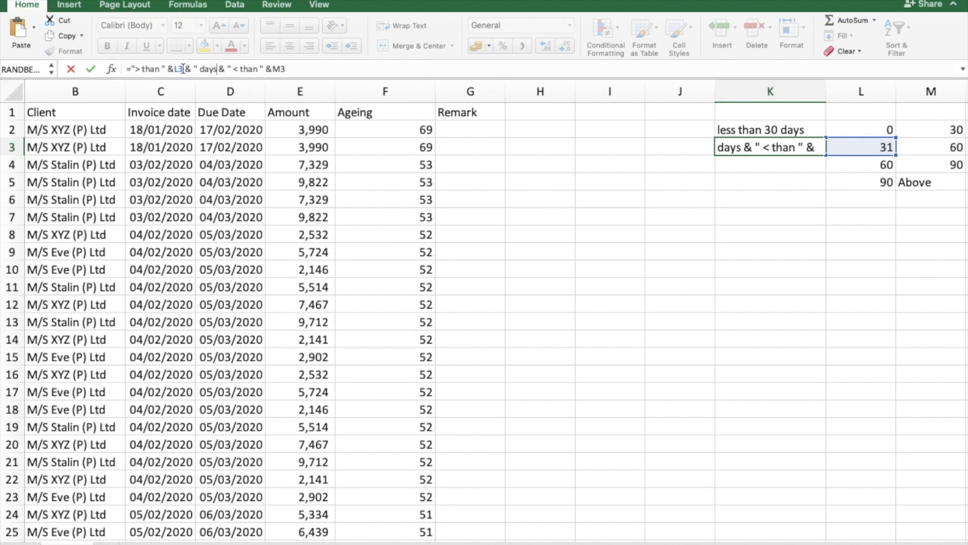
{"action": "left_click", "coordinate": [298, 69]}
{"action": "type", "text": "&"}
{"action": "type", "text": " \" daays"}
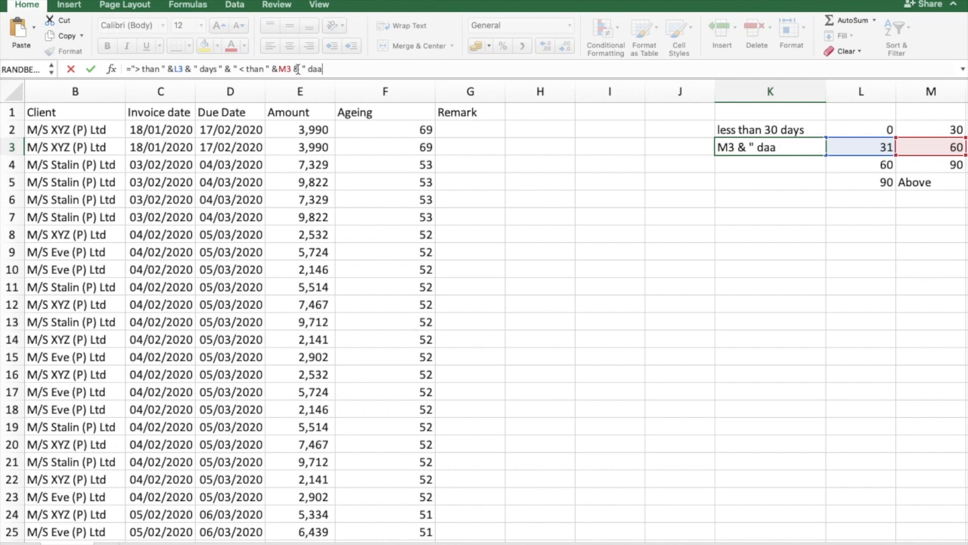
{"action": "key", "text": "BackSpace"}
{"action": "key", "text": "BackSpace"}
{"action": "key", "text": "BackSpace"}
{"action": "type", "text": "ys \""}
{"action": "key", "text": "ctrl+Return"}
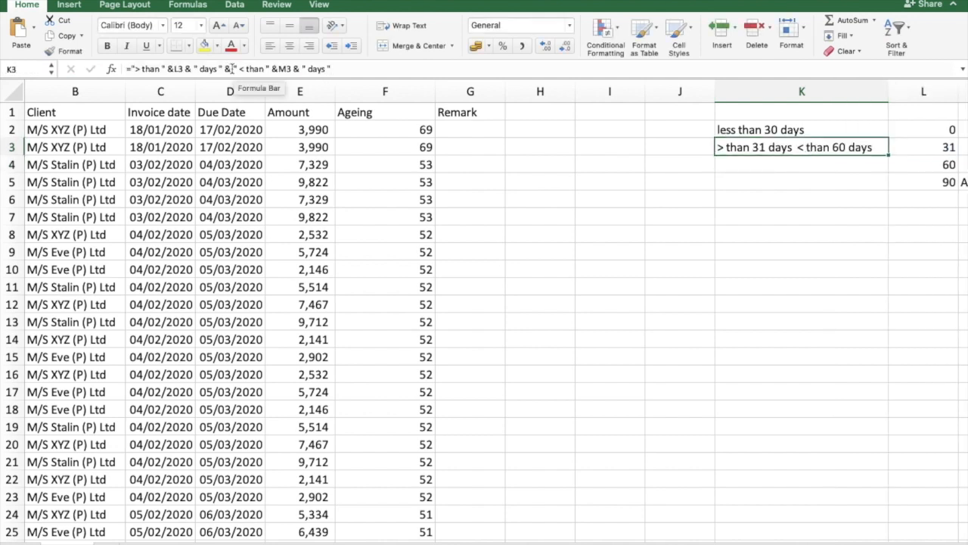
Step: Insert " & " as a joiner between the " days " and " < than " parts of the K3 formula
{"action": "left_click", "coordinate": [231, 68]}
{"action": "type", "text": "\" &"}
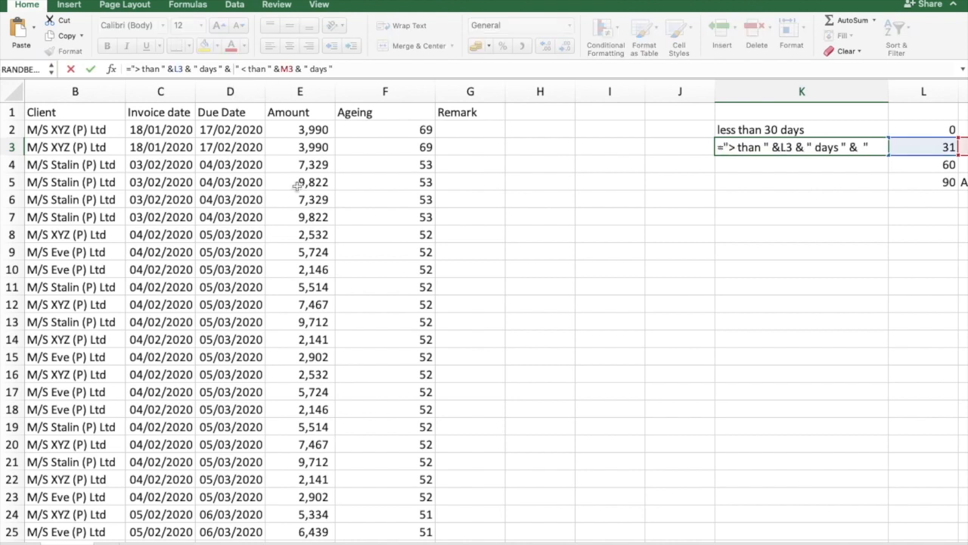
{"action": "type", "text": " \""}
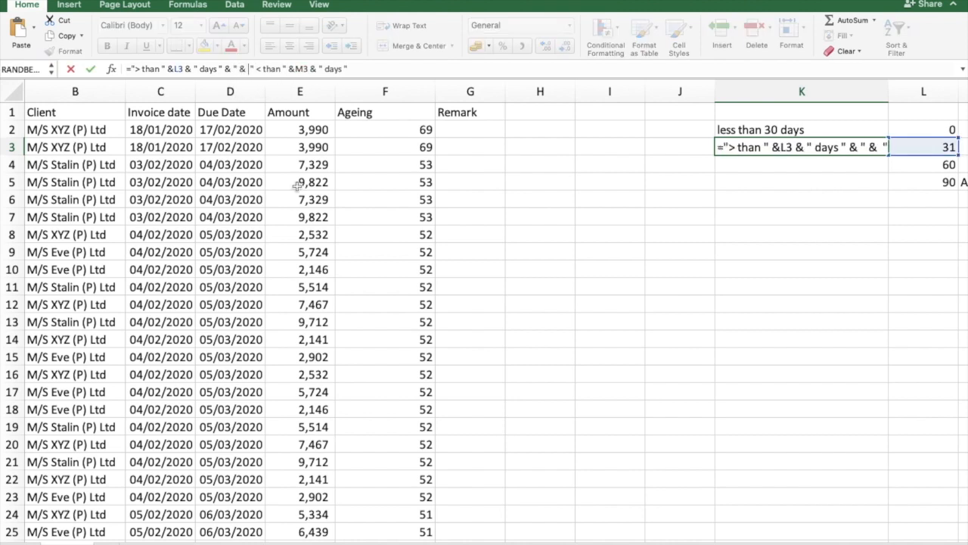
{"action": "key", "text": "Return"}
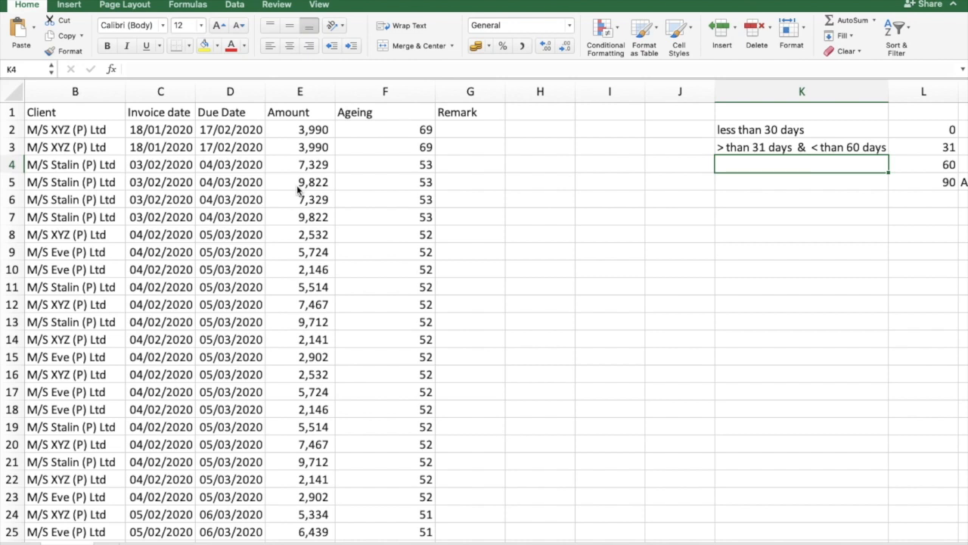
Step: Copy the K3 label formula to K4:K5
{"action": "key", "text": "Up"}
{"action": "key", "text": "super+c"}
{"action": "key", "text": "Down"}
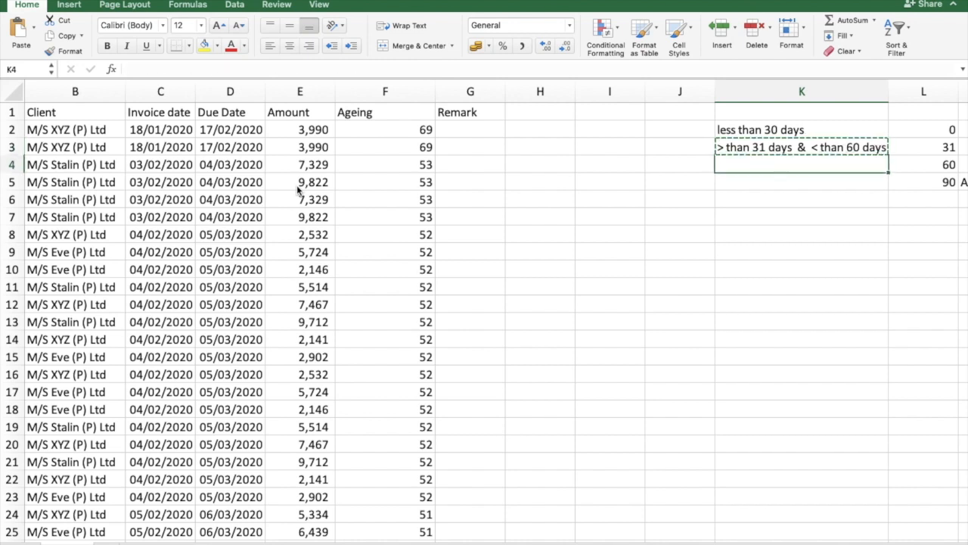
{"action": "key", "text": "shift+Down"}
{"action": "key", "text": "super+v"}
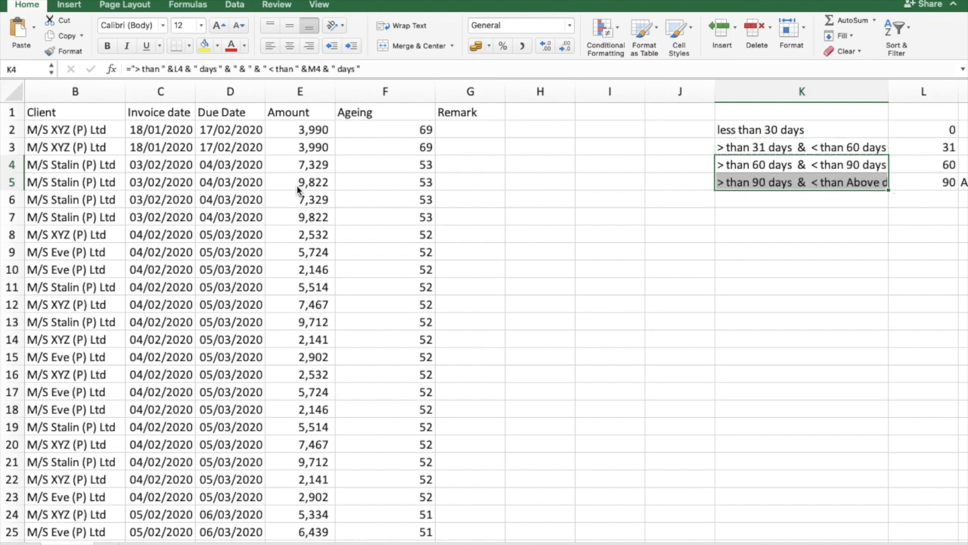
{"action": "key", "text": "Right"}
{"action": "key", "text": "Right"}
{"action": "key", "text": "Right"}
{"action": "key", "text": "Down"}
{"action": "key", "text": "Left"}
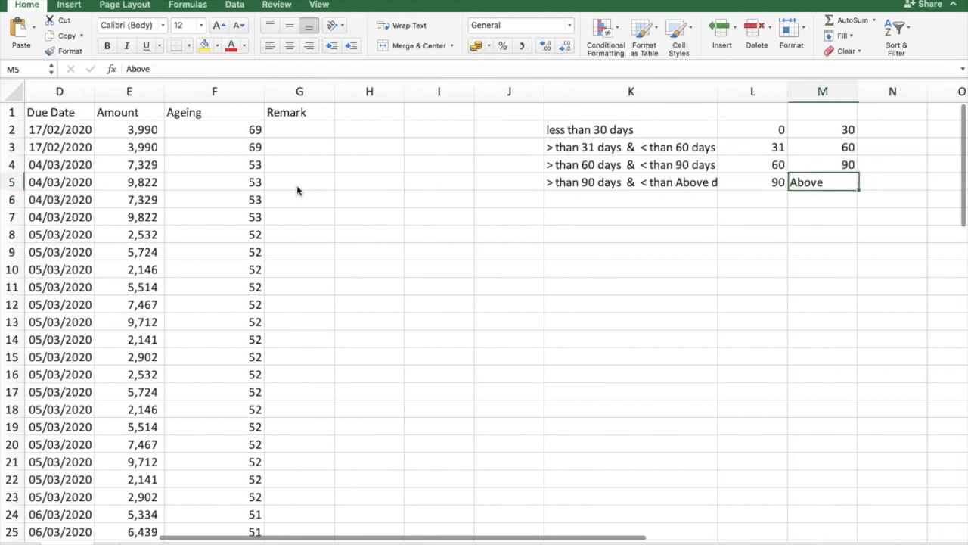
Step: Replace both occurrences of "than" with "then" in the K3 formula and fill it down to K5
{"action": "key", "text": "Left"}
{"action": "key", "text": "Left"}
{"action": "key", "text": "Up"}
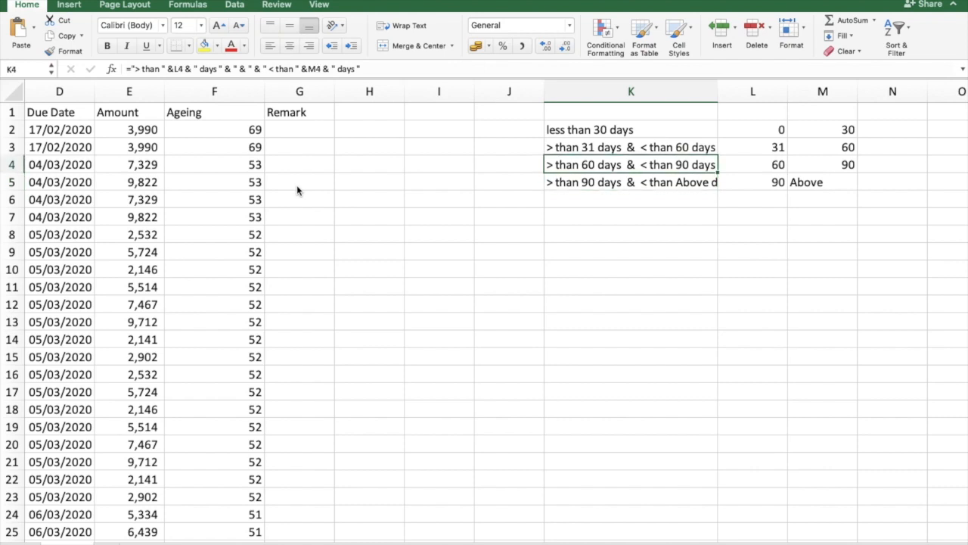
{"action": "key", "text": "Up"}
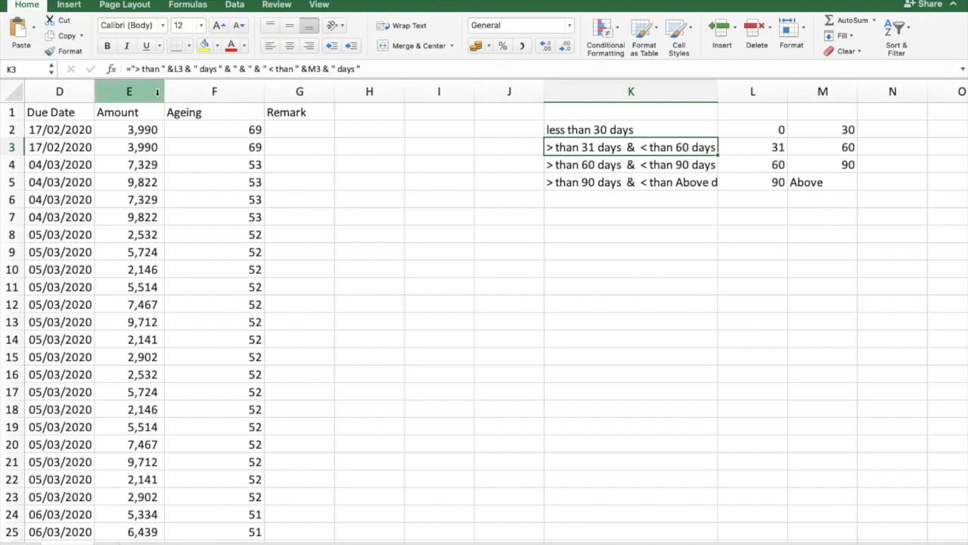
{"action": "left_click", "coordinate": [153, 69]}
{"action": "key", "text": "BackSpace"}
{"action": "type", "text": "e"}
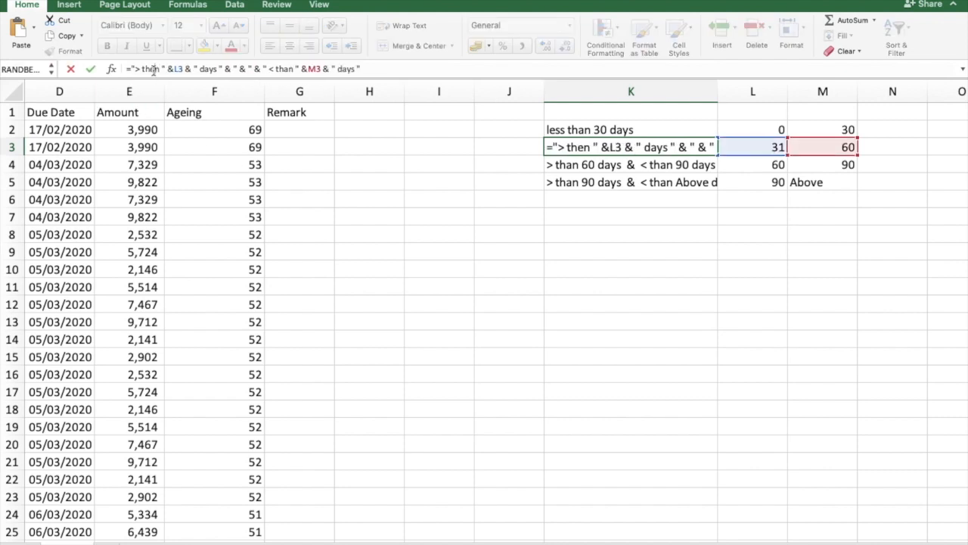
{"action": "left_click", "coordinate": [288, 68]}
{"action": "key", "text": "BackSpace"}
{"action": "type", "text": "e"}
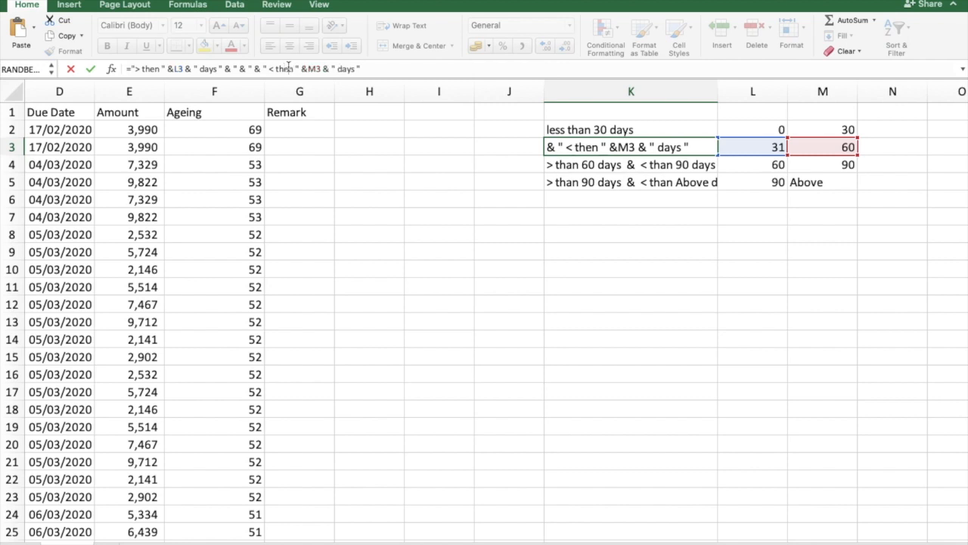
{"action": "key", "text": "Return"}
{"action": "left_click", "coordinate": [647, 147]}
{"action": "left_click_drag", "start_coordinate": [720, 159], "coordinate": [727, 199]}
Step: Remove the "< then" text and the closing "days" from the K5 label formula, keeping the reference to M5
{"action": "left_click", "coordinate": [696, 185]}
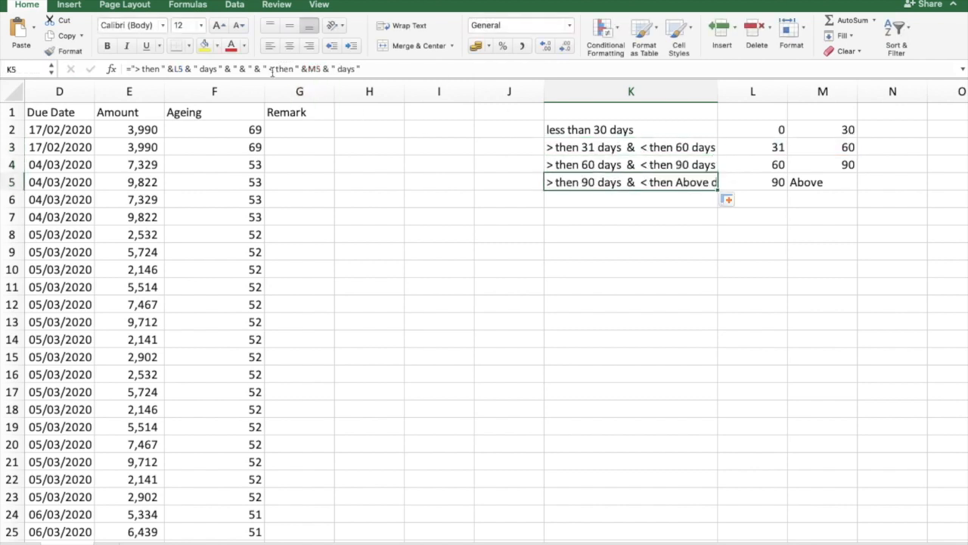
{"action": "left_click", "coordinate": [269, 69]}
{"action": "left_click_drag", "start_coordinate": [270, 69], "coordinate": [301, 70]}
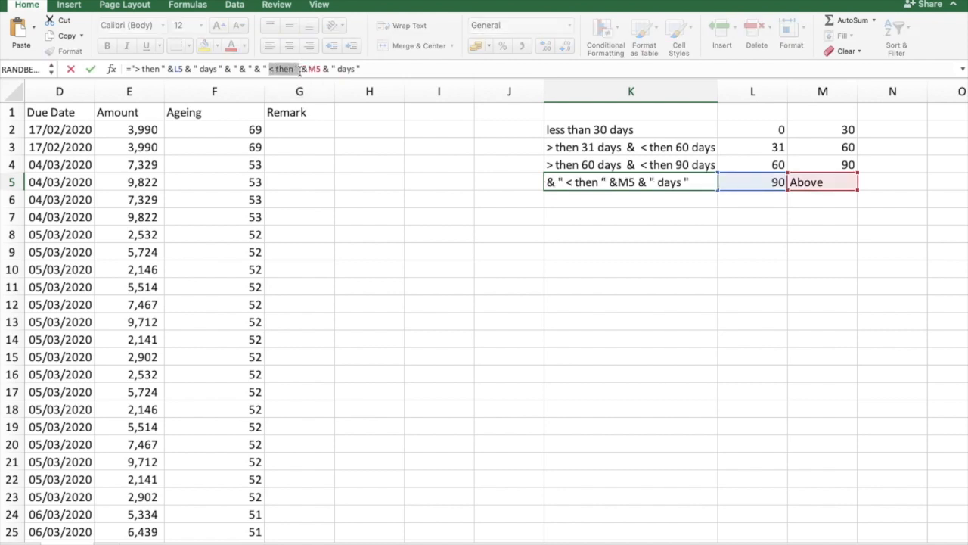
{"action": "key", "text": "BackSpace"}
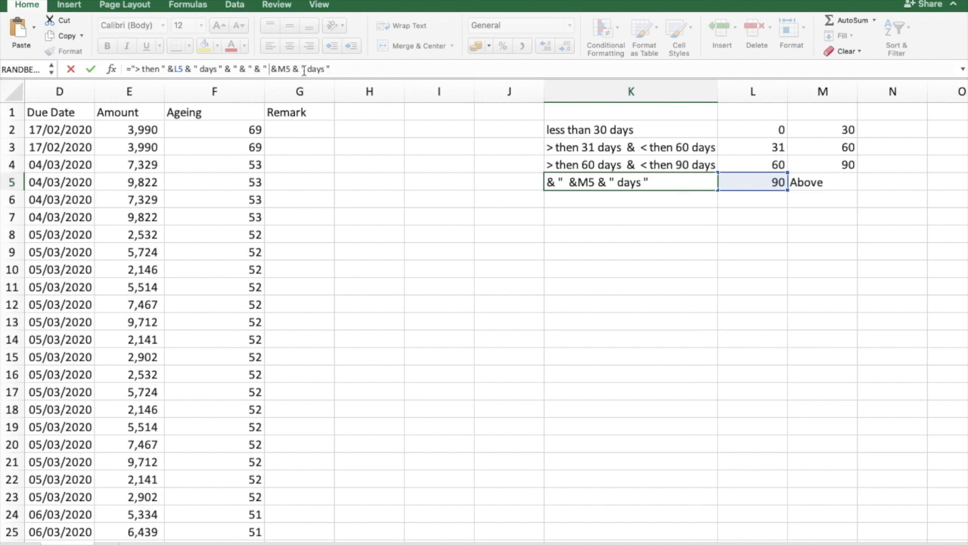
{"action": "double_click", "coordinate": [313, 67]}
{"action": "key", "text": "BackSpace"}
{"action": "key", "text": "BackSpace"}
{"action": "key", "text": "BackSpace"}
{"action": "key", "text": "Return"}
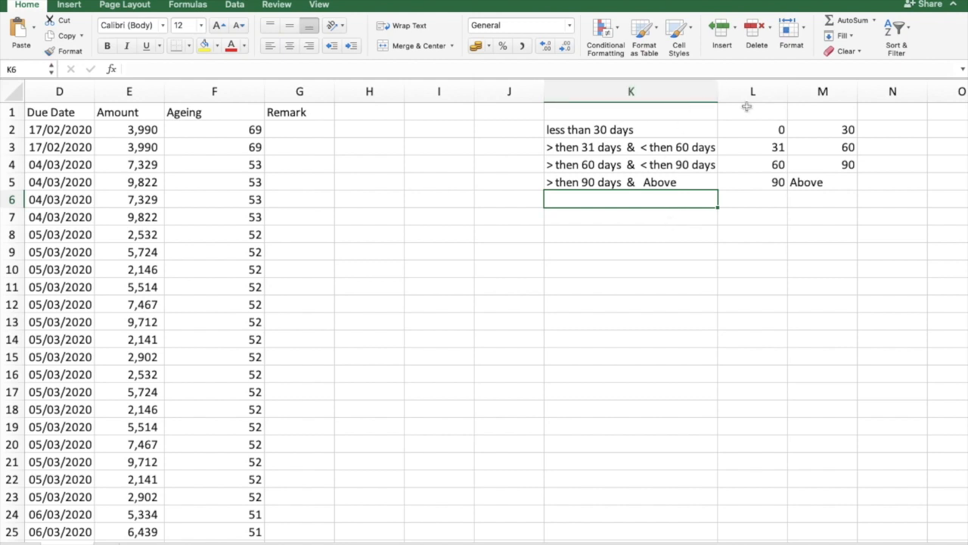
Step: Link J2 to the lower limit in L2 with =L2 and fill the formula down to J5
{"action": "left_click", "coordinate": [509, 130]}
{"action": "left_click", "coordinate": [274, 126]}
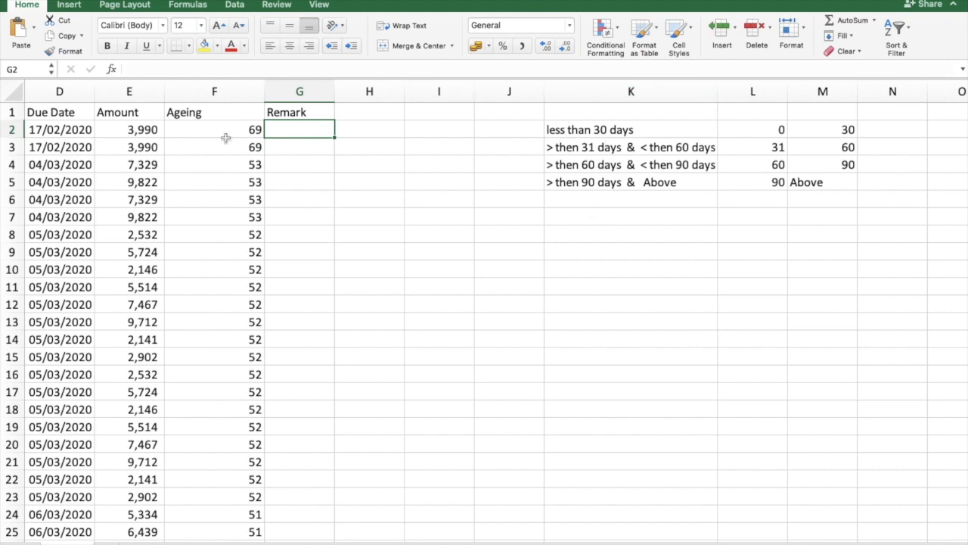
{"action": "left_click", "coordinate": [524, 140]}
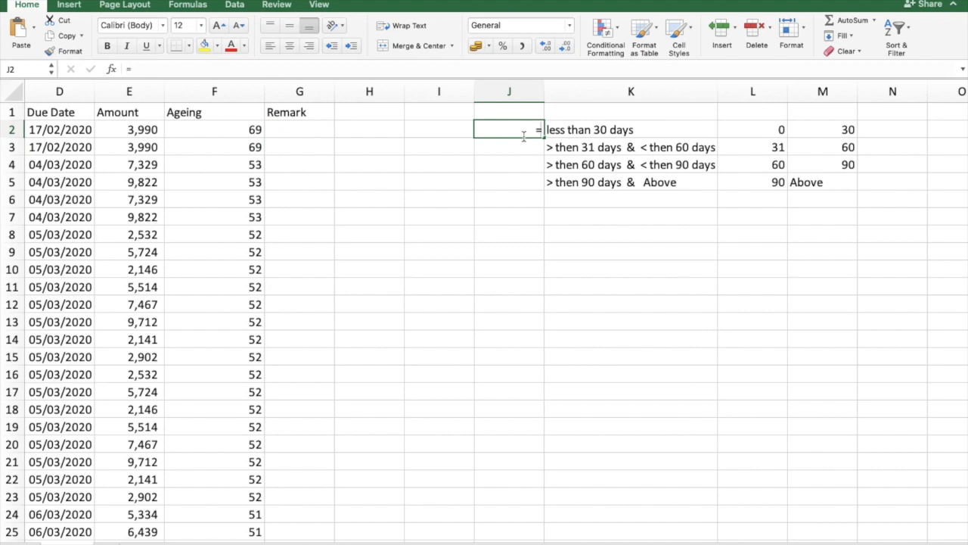
{"action": "type", "text": "="}
{"action": "key", "text": "Right"}
{"action": "key", "text": "Right"}
{"action": "key", "text": "Right"}
{"action": "key", "text": "Left"}
{"action": "key", "text": "Return"}
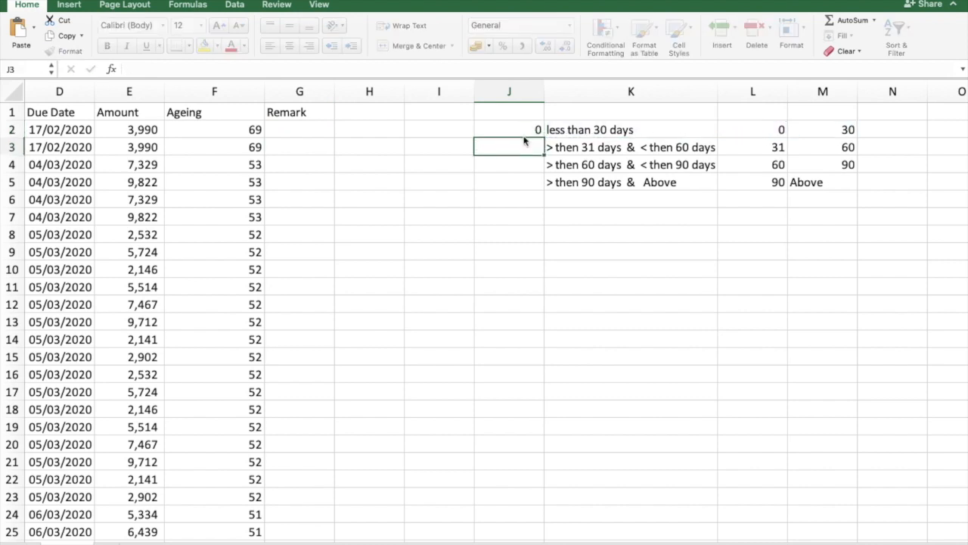
{"action": "left_click", "coordinate": [521, 129]}
{"action": "left_click_drag", "start_coordinate": [543, 138], "coordinate": [545, 188]}
{"action": "left_click", "coordinate": [399, 227]}
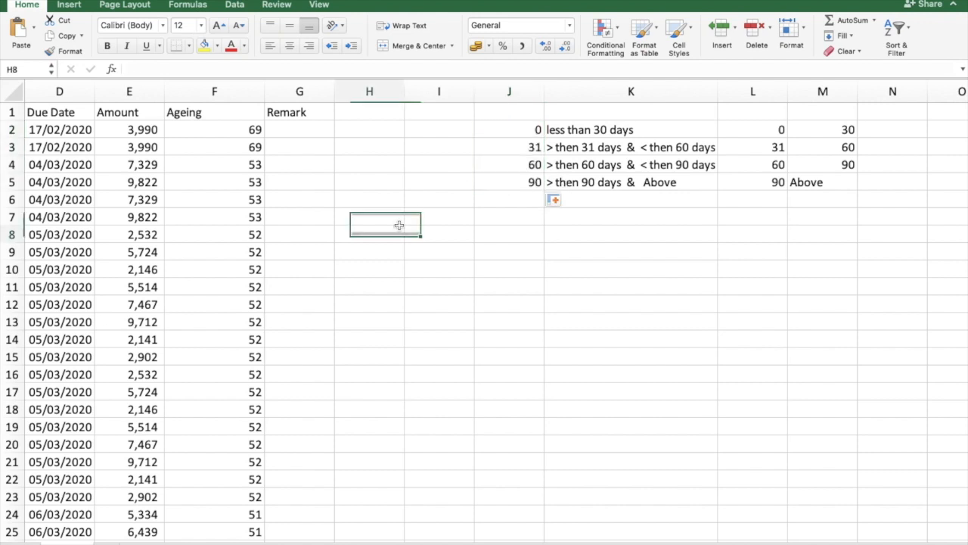
Step: Try 45 as the second bracket's lower limit in L3, and undo the change
{"action": "left_click", "coordinate": [776, 146]}
{"action": "type", "text": "45"}
{"action": "key", "text": "Return"}
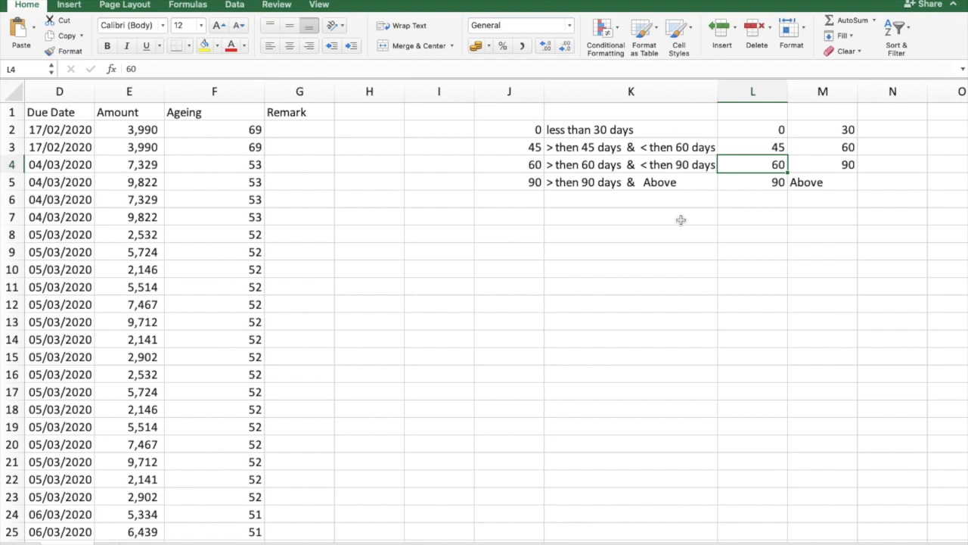
{"action": "key", "text": "super+z"}
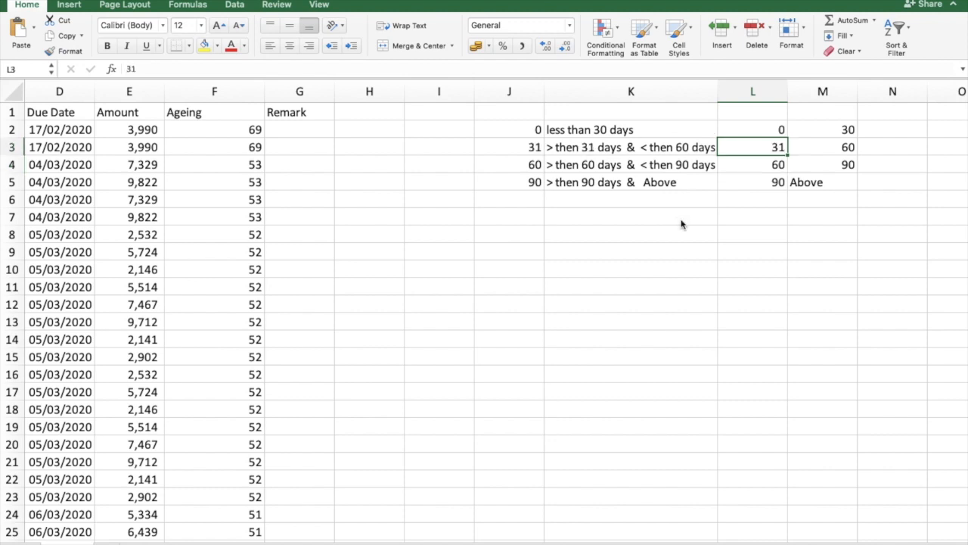
Step: Enter =LOOKUP(F2,J2:K5) in G2 under Remark and fill it down to G13
{"action": "left_click", "coordinate": [311, 130]}
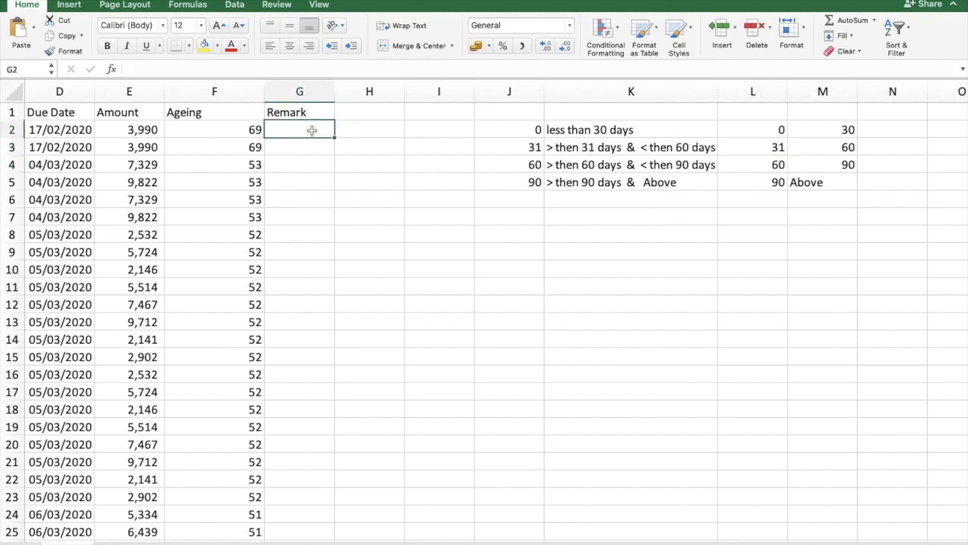
{"action": "type", "text": "=lo"}
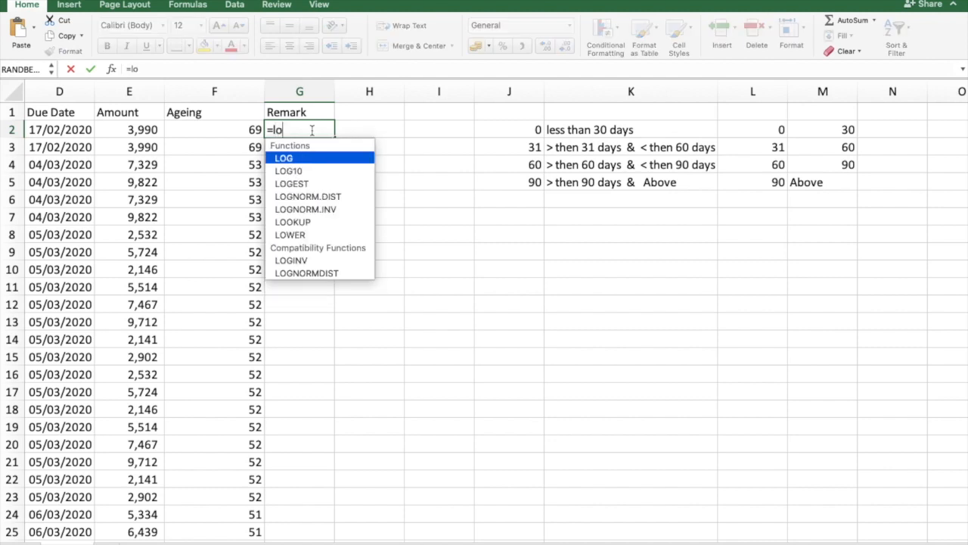
{"action": "type", "text": "ok"}
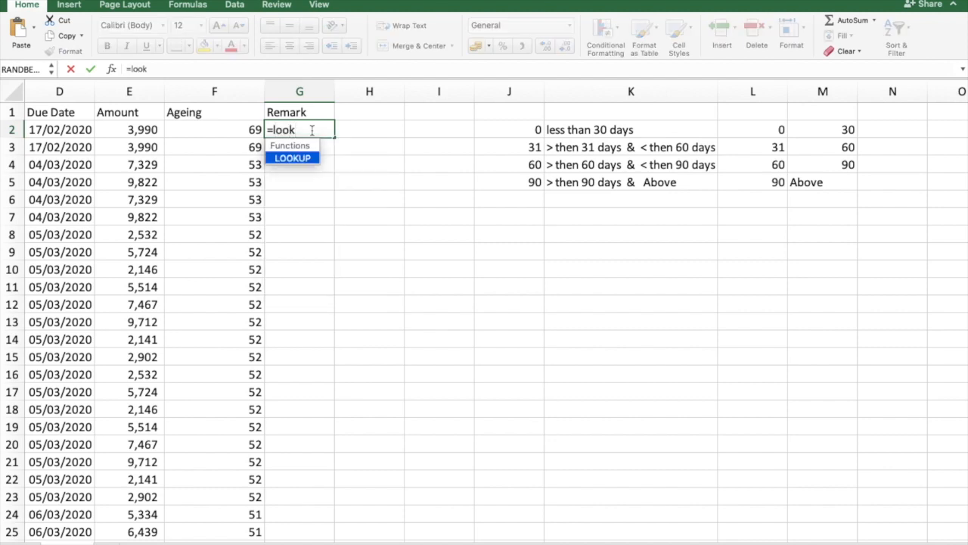
{"action": "key", "text": "Tab"}
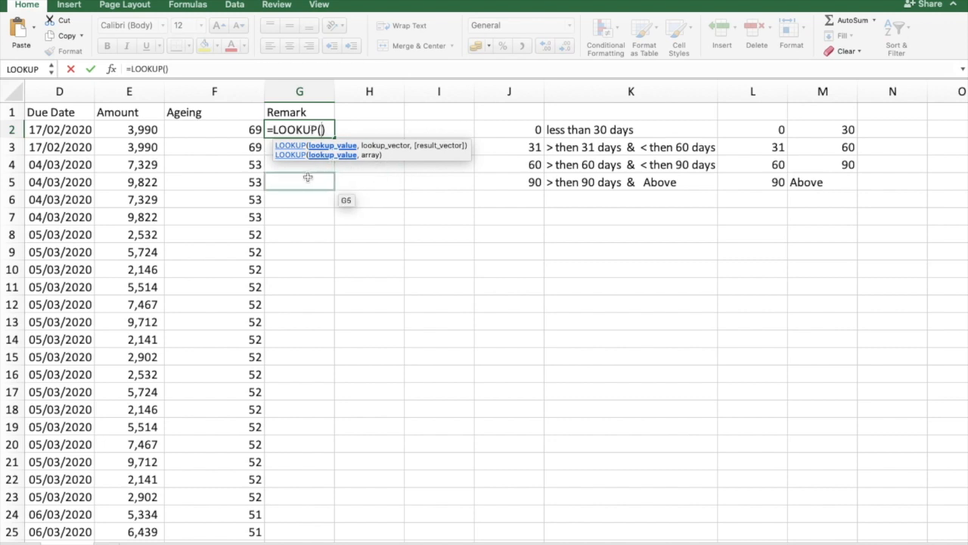
{"action": "left_click", "coordinate": [223, 131]}
{"action": "type", "text": ","}
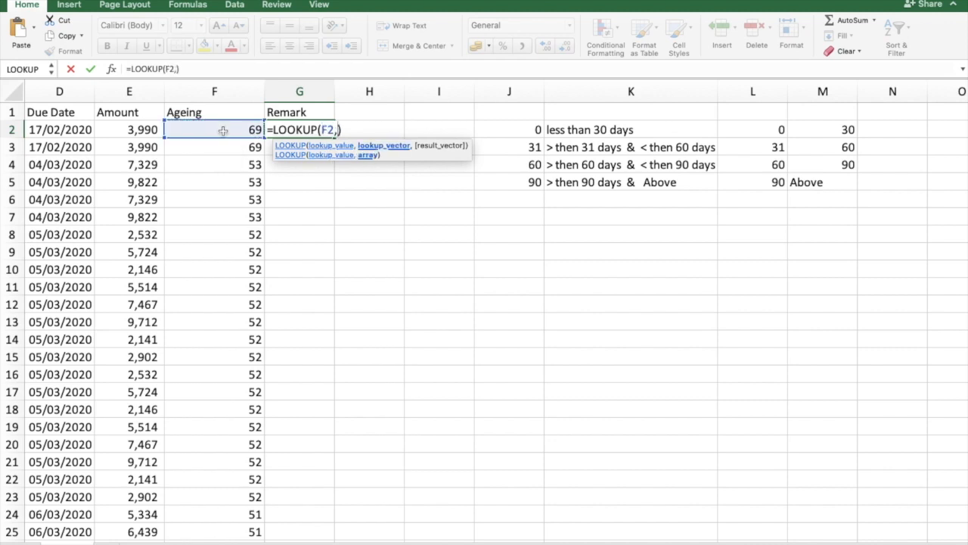
{"action": "left_click_drag", "start_coordinate": [515, 130], "coordinate": [598, 178]}
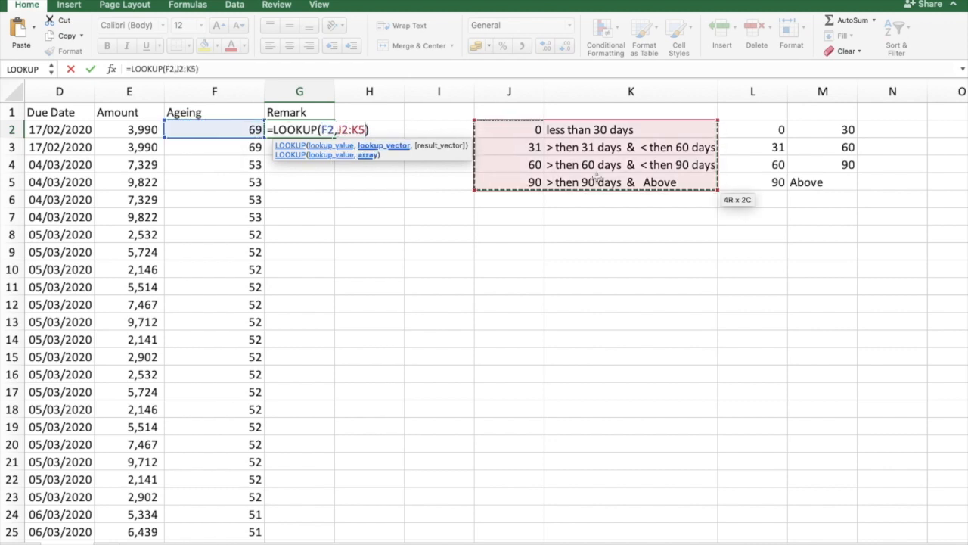
{"action": "key", "text": "Return"}
{"action": "key", "text": "Up"}
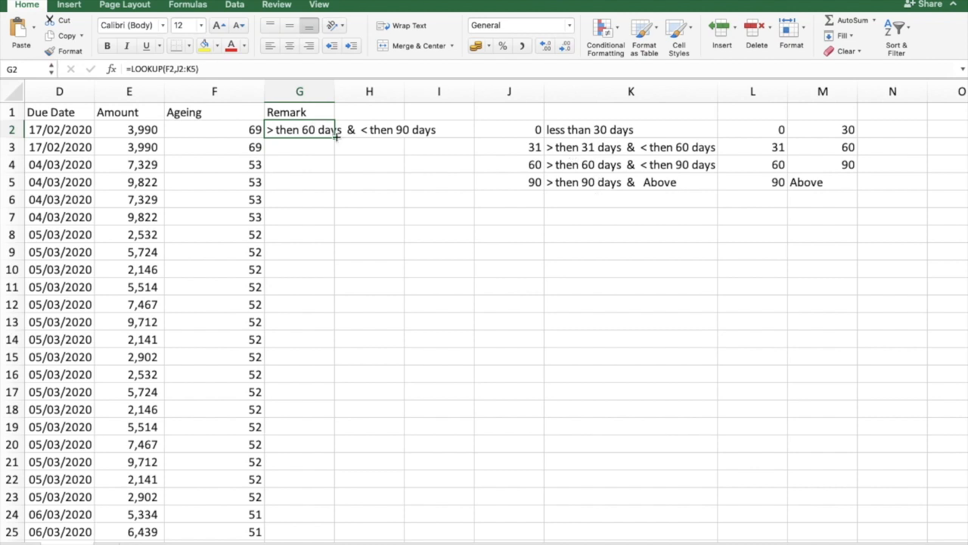
{"action": "left_click_drag", "start_coordinate": [335, 138], "coordinate": [341, 326]}
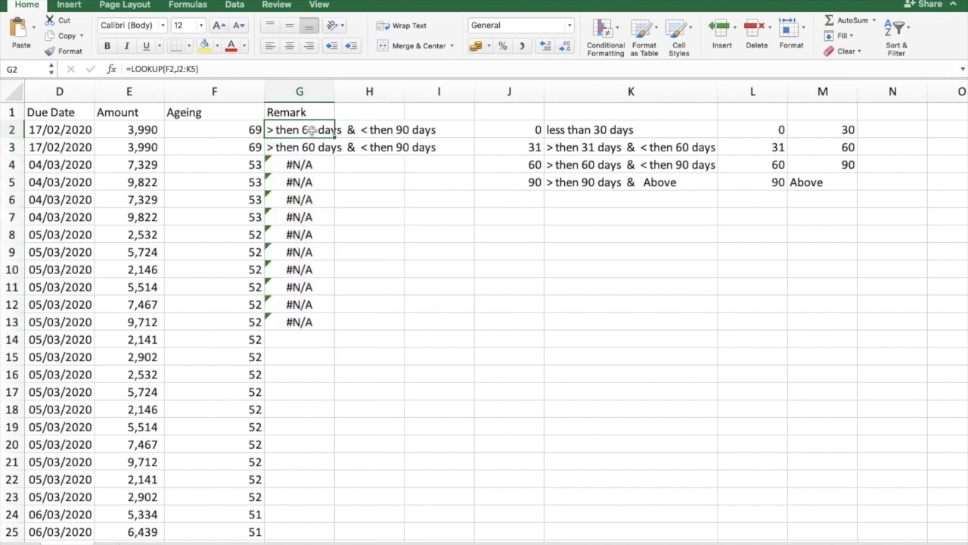
Step: Make the lookup range in the G2 formula absolute as $J$2:$K$5
{"action": "left_click_drag", "start_coordinate": [177, 69], "coordinate": [199, 70]}
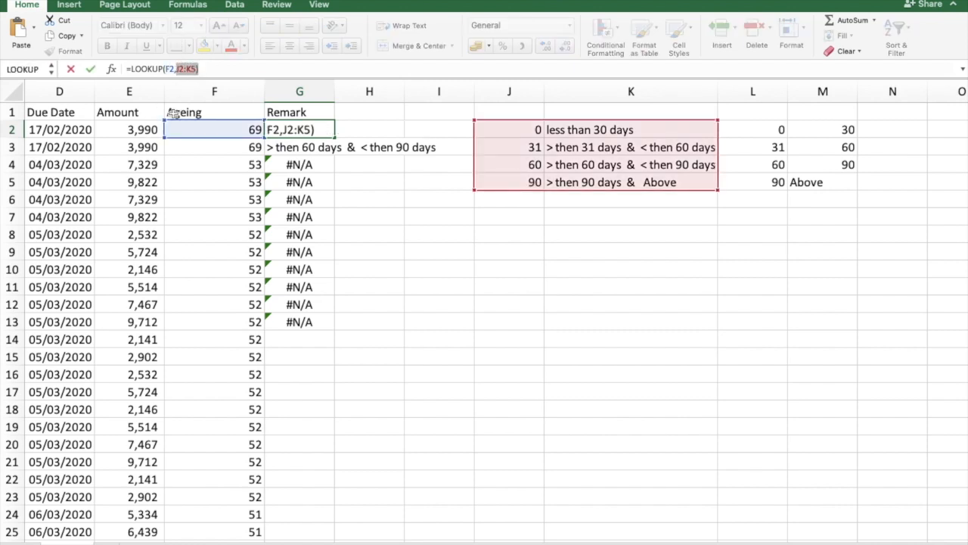
{"action": "left_click_drag", "start_coordinate": [197, 69], "coordinate": [177, 65]}
{"action": "key", "text": "F4"}
{"action": "key", "text": "Return"}
Step: Fill the G2 lookup formula down the Remark column and clear the surplus cells G70:G74 below the last invoice
{"action": "left_click", "coordinate": [306, 130]}
{"action": "left_click_drag", "start_coordinate": [334, 139], "coordinate": [316, 486]}
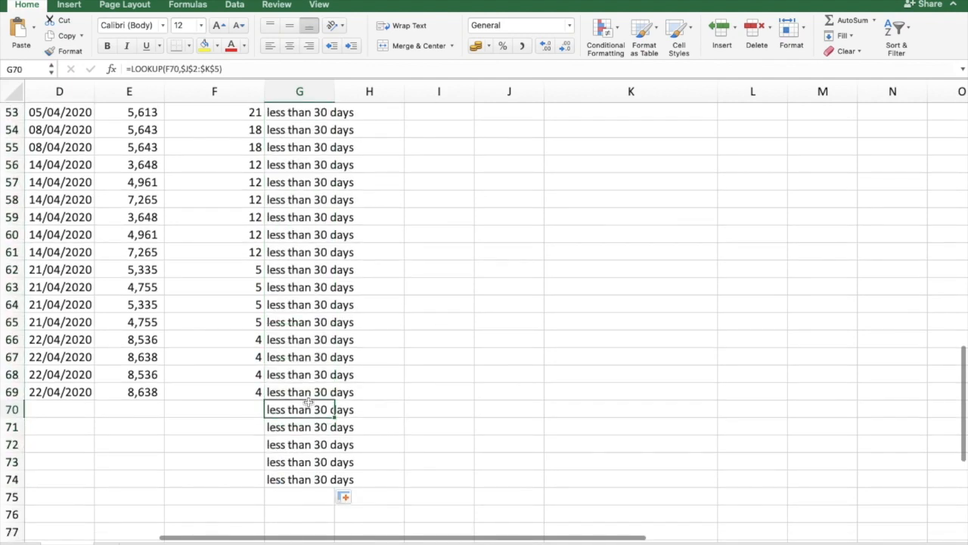
{"action": "key", "text": "ctrl+shift+Down"}
{"action": "key", "text": "Delete"}
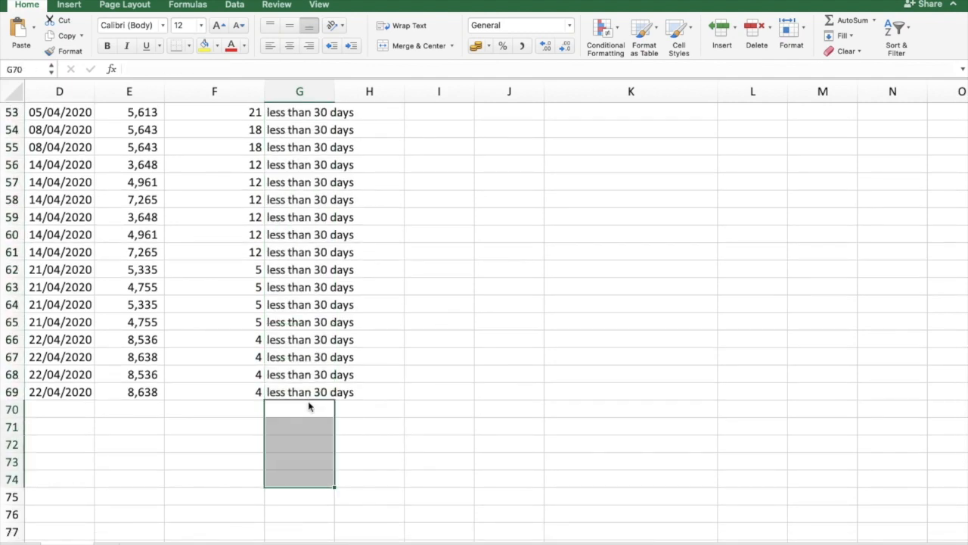
Step: Look through the Remark column from the last invoice back to row 2 to check the filled ageing brackets
{"action": "left_click", "coordinate": [309, 400]}
{"action": "key", "text": "ctrl+Up"}
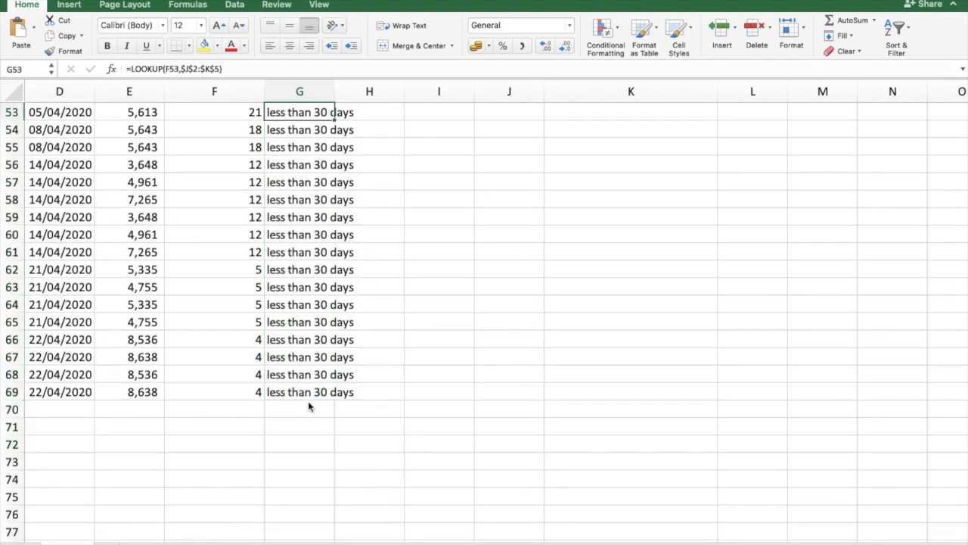
{"action": "key", "text": "Up"}
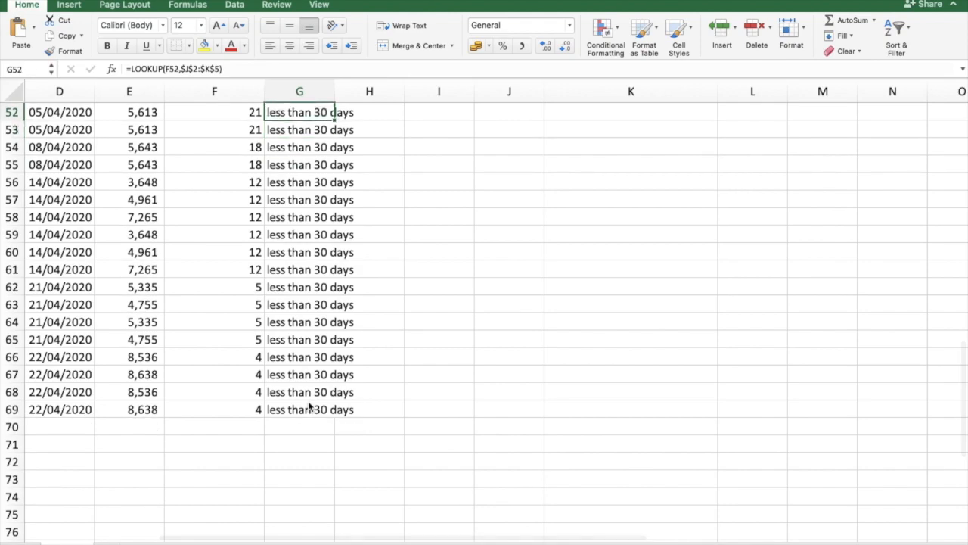
{"action": "scroll", "coordinate": [314, 341], "scroll_direction": "up", "scroll_amount": 7}
{"action": "left_click", "coordinate": [322, 262]}
{"action": "scroll", "coordinate": [348, 295], "scroll_direction": "up", "scroll_amount": 2}
{"action": "scroll", "coordinate": [320, 242], "scroll_direction": "up", "scroll_amount": 8}
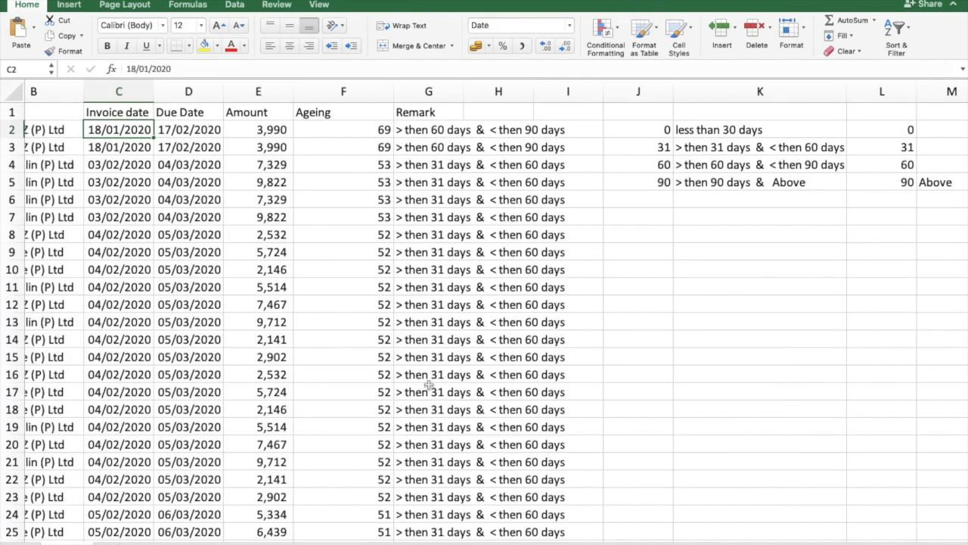
{"action": "scroll", "coordinate": [460, 420], "scroll_direction": "down", "scroll_amount": 5}
{"action": "scroll", "coordinate": [460, 420], "scroll_direction": "down", "scroll_amount": 8}
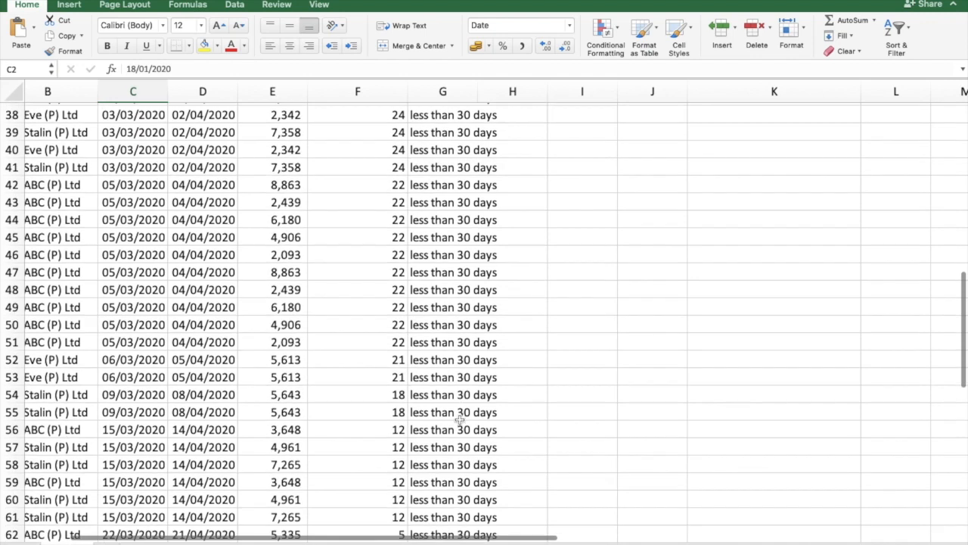
{"action": "scroll", "coordinate": [460, 420], "scroll_direction": "up", "scroll_amount": 12}
Step: Widen the Remark column G so the full bracket text fits inside it
{"action": "left_click_drag", "start_coordinate": [491, 91], "coordinate": [610, 92]}
{"action": "left_click", "coordinate": [460, 144]}
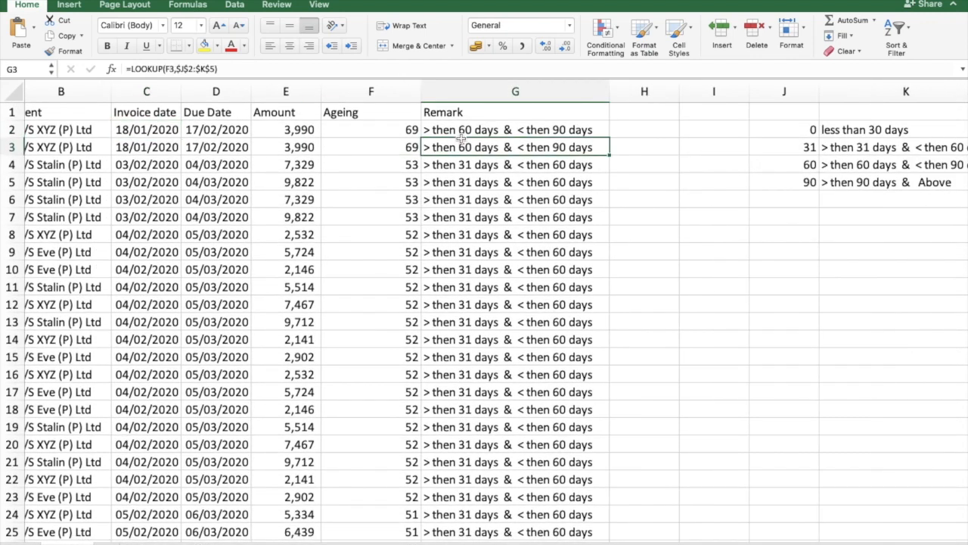
Step: Convert the invoice data A1:G69 into a table with headers
{"action": "scroll", "coordinate": [460, 137], "scroll_direction": "left", "scroll_amount": 3}
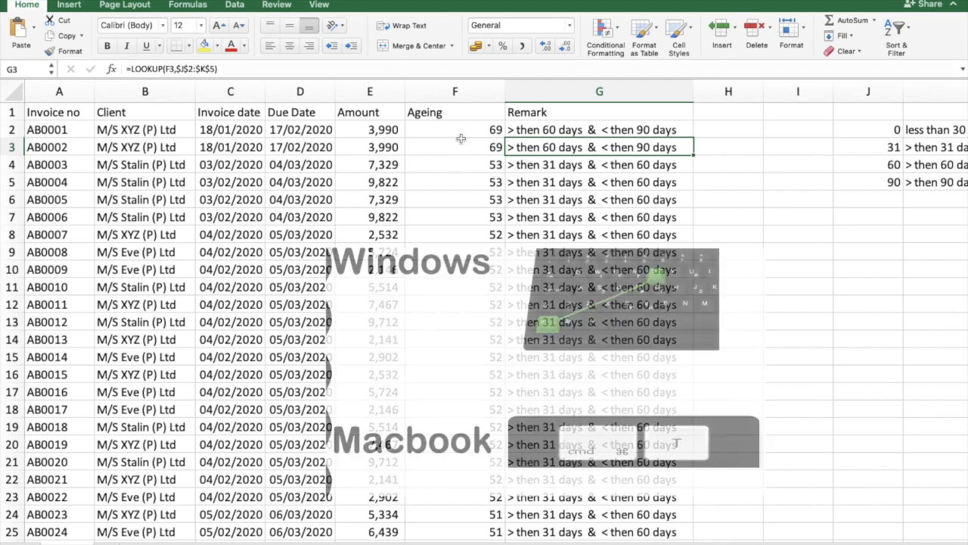
{"action": "key", "text": "super+t"}
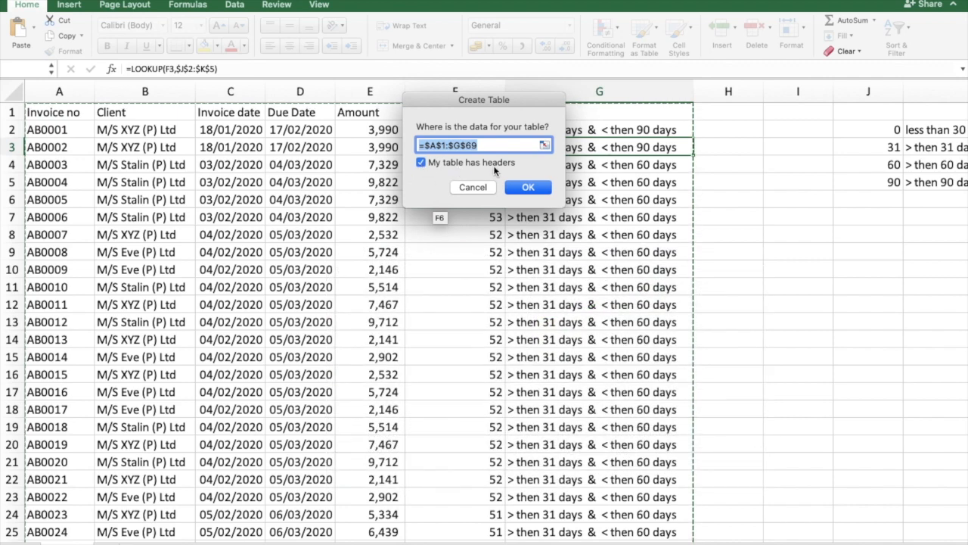
{"action": "left_click", "coordinate": [542, 190]}
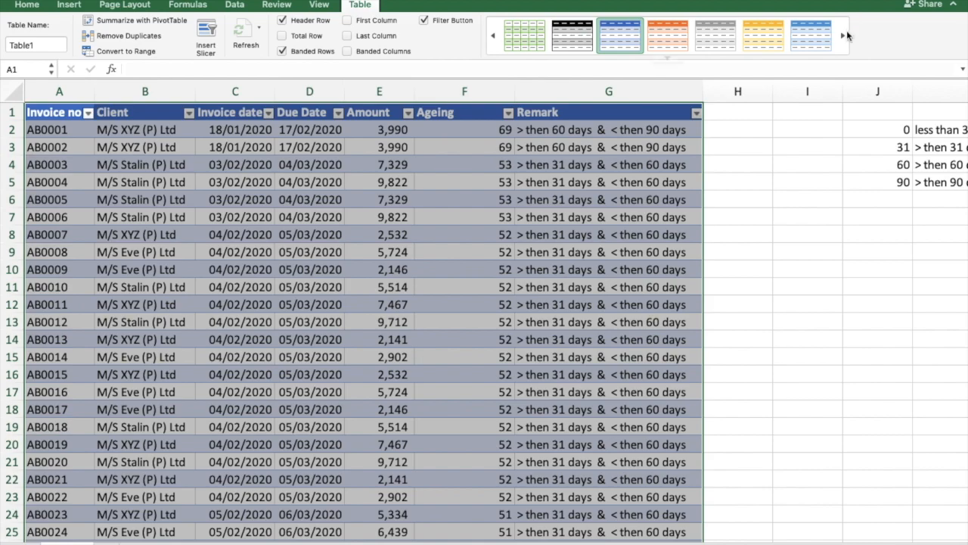
Step: Apply the light table style with a blue header and thin blue row lines to the invoice table
{"action": "left_click", "coordinate": [668, 59]}
{"action": "scroll", "coordinate": [690, 368], "scroll_direction": "down", "scroll_amount": 3}
{"action": "scroll", "coordinate": [574, 160], "scroll_direction": "up", "scroll_amount": 3}
{"action": "left_click", "coordinate": [619, 156]}
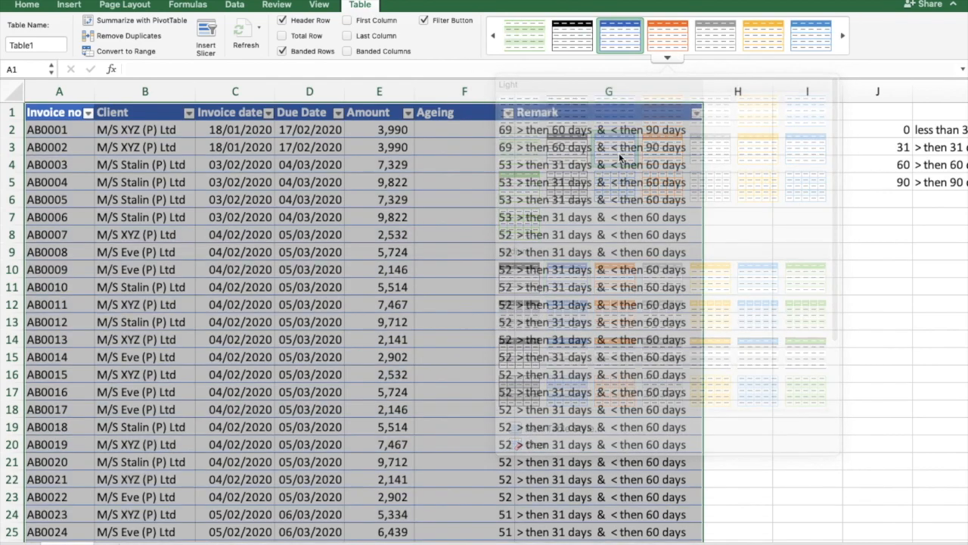
{"action": "left_click", "coordinate": [474, 157]}
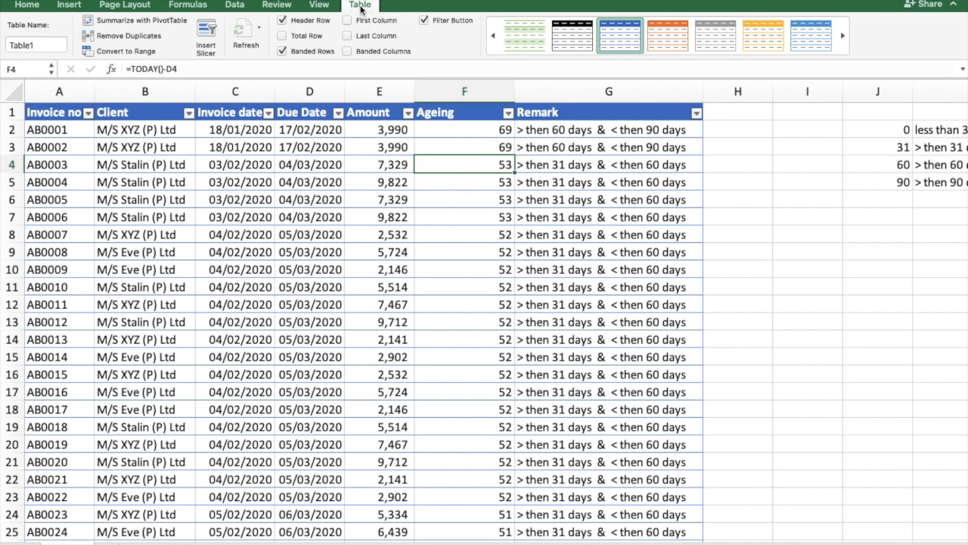
Step: Insert a slicer for the Remark field and move it into the empty area beside the invoice table
{"action": "left_click", "coordinate": [741, 198]}
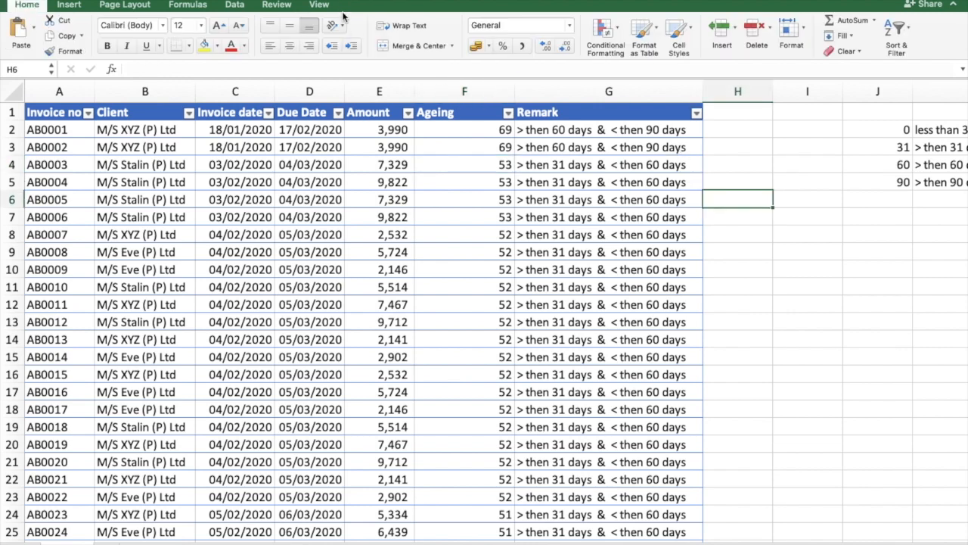
{"action": "left_click", "coordinate": [546, 160]}
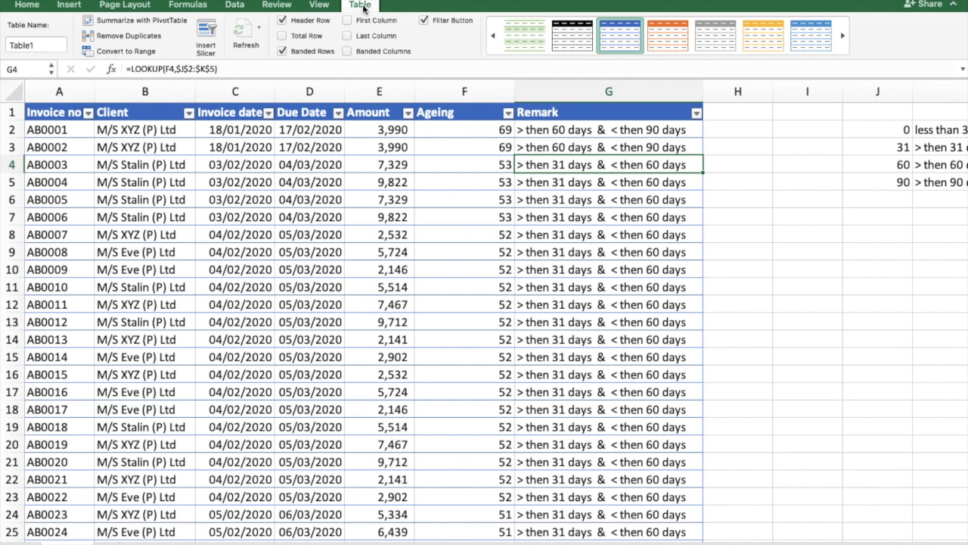
{"action": "left_click", "coordinate": [206, 34]}
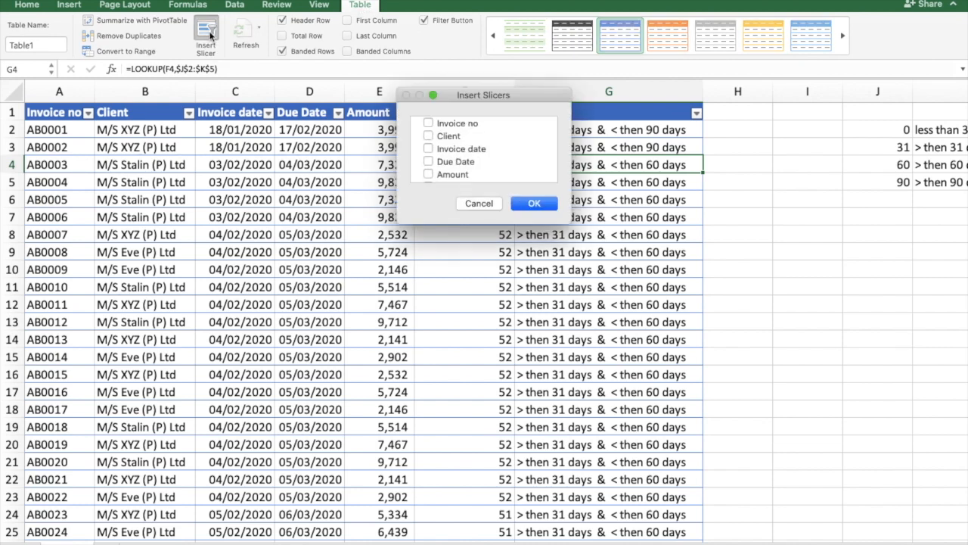
{"action": "scroll", "coordinate": [446, 162], "scroll_direction": "down", "scroll_amount": 2}
{"action": "left_click", "coordinate": [428, 176]}
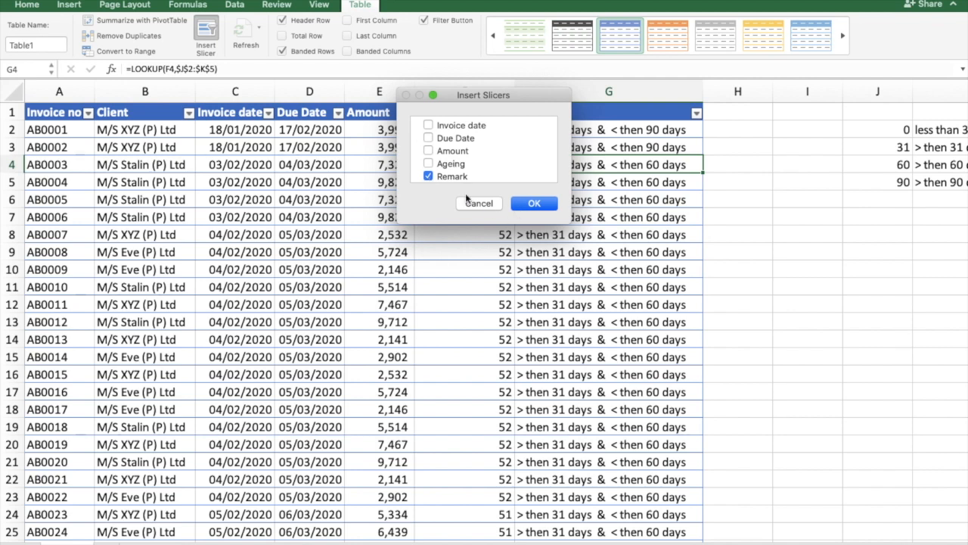
{"action": "left_click", "coordinate": [535, 204]}
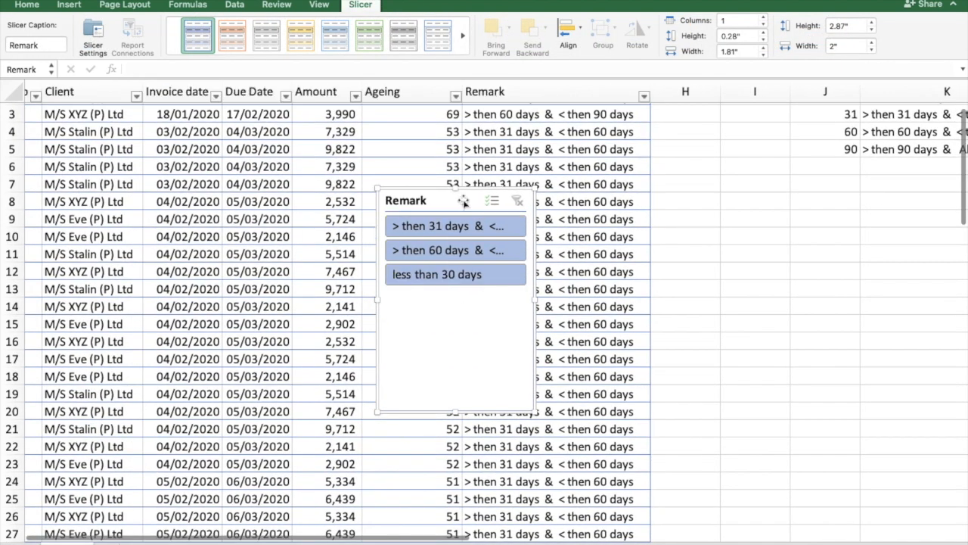
{"action": "left_click_drag", "start_coordinate": [465, 202], "coordinate": [746, 129]}
{"action": "scroll", "coordinate": [584, 200], "scroll_direction": "up", "scroll_amount": 2}
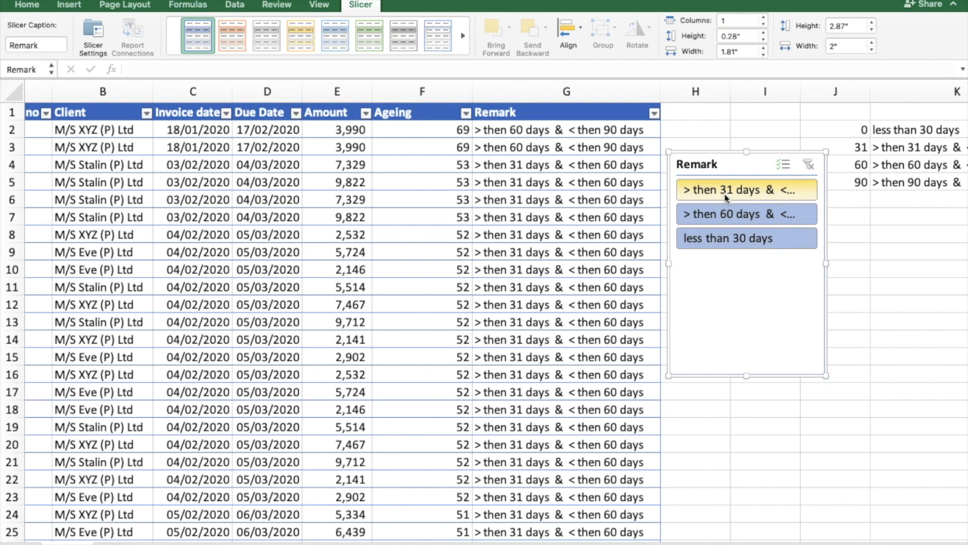
Step: Try 1-12-2019 as the first invoice's date in C2, and undo the invoice date changes
{"action": "double_click", "coordinate": [179, 129]}
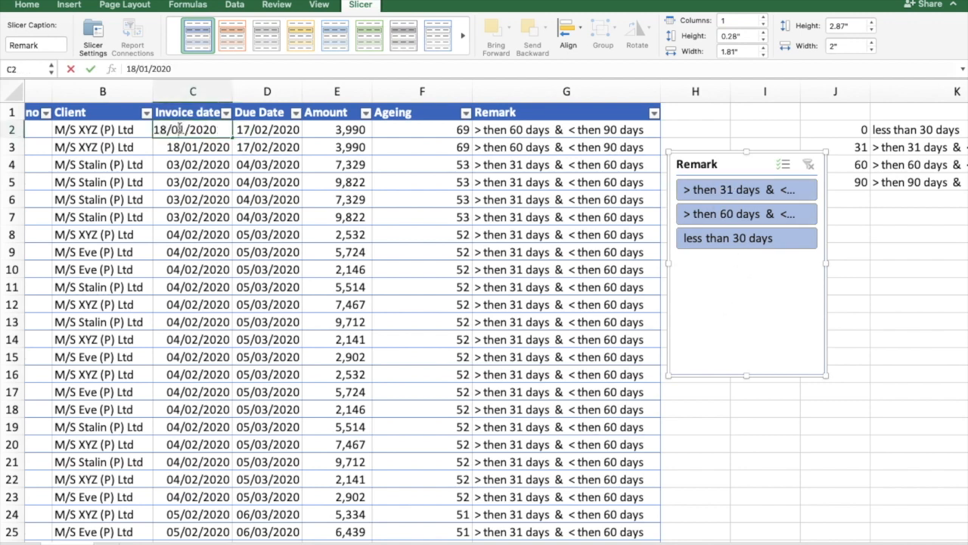
{"action": "double_click", "coordinate": [171, 130]}
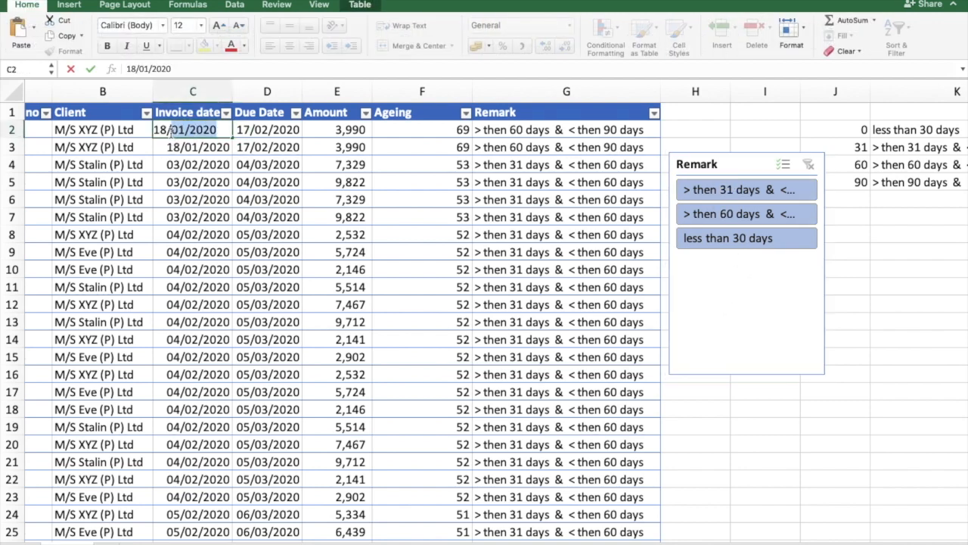
{"action": "type", "text": "1-12-201"}
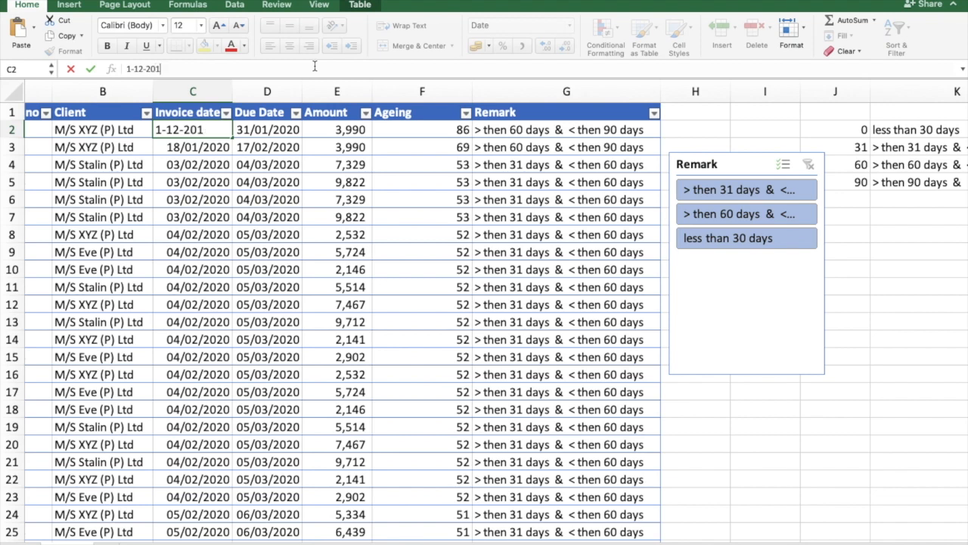
{"action": "type", "text": "9"}
{"action": "left_click", "coordinate": [422, 130]}
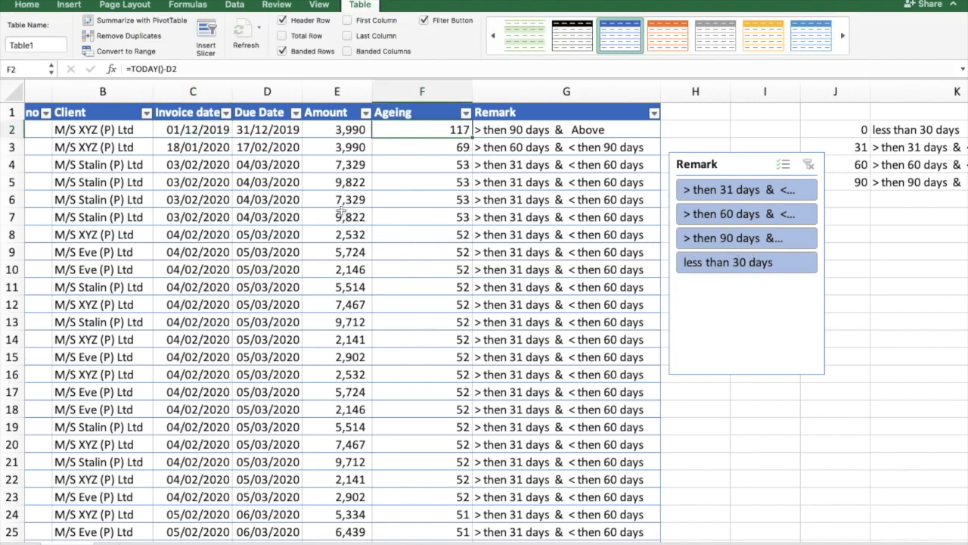
{"action": "key", "text": "ctrl+z"}
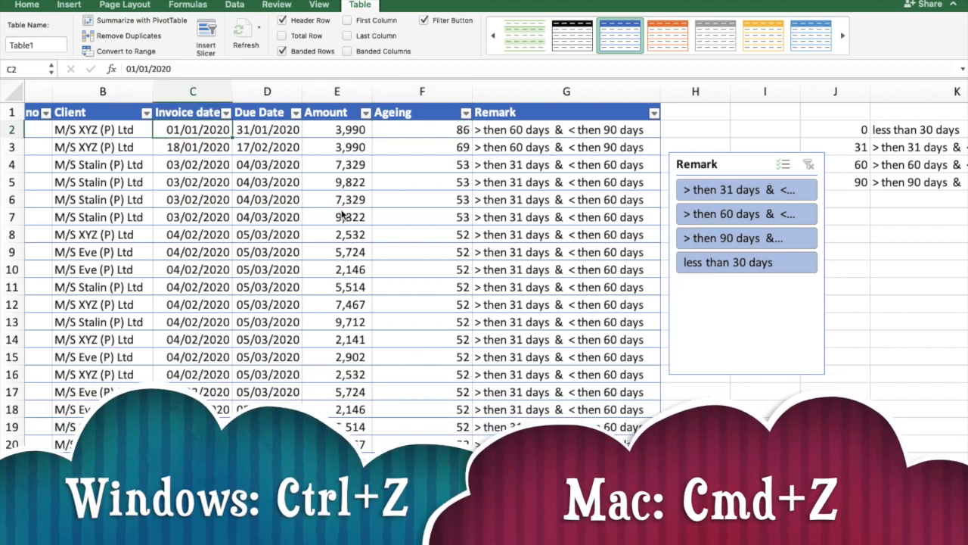
{"action": "key", "text": "ctrl+z"}
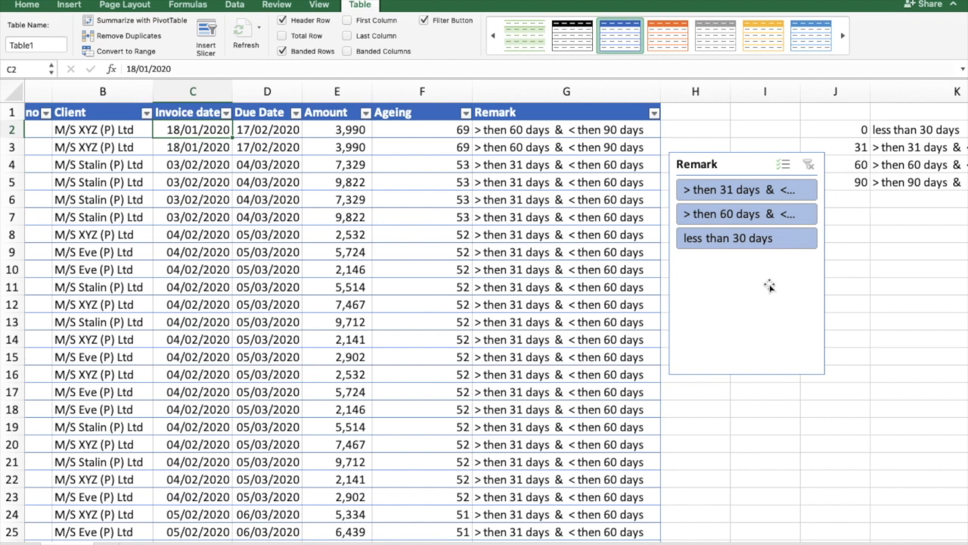
Step: Filter the table to the "> then 31 days & < then 60 days" bracket with the Remark slicer and look through the invoices
{"action": "left_click", "coordinate": [747, 195]}
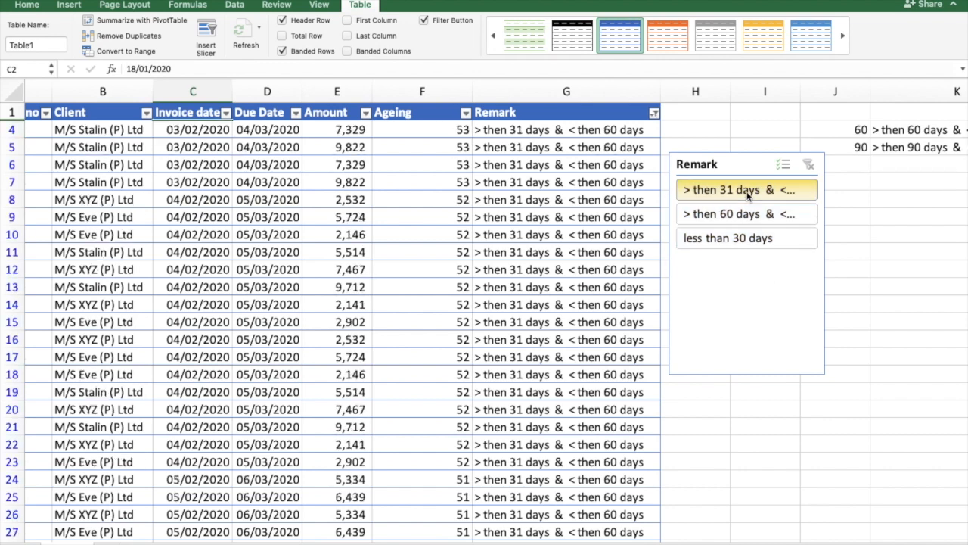
{"action": "scroll", "coordinate": [558, 173], "scroll_direction": "up", "scroll_amount": 1}
{"action": "scroll", "coordinate": [558, 179], "scroll_direction": "down", "scroll_amount": 1}
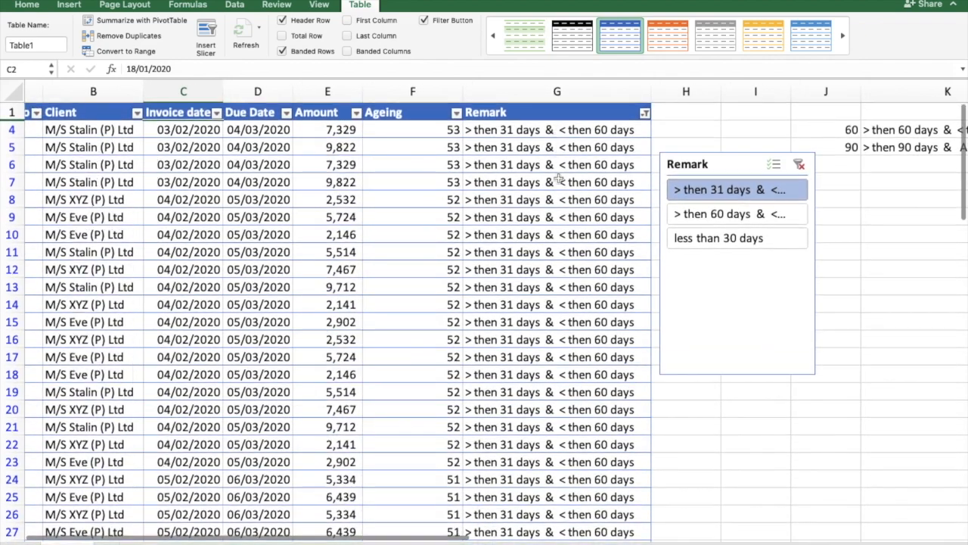
{"action": "scroll", "coordinate": [559, 179], "scroll_direction": "left", "scroll_amount": 1}
{"action": "scroll", "coordinate": [557, 177], "scroll_direction": "down", "scroll_amount": 10}
{"action": "scroll", "coordinate": [558, 177], "scroll_direction": "up", "scroll_amount": 10}
{"action": "scroll", "coordinate": [557, 177], "scroll_direction": "left", "scroll_amount": 1}
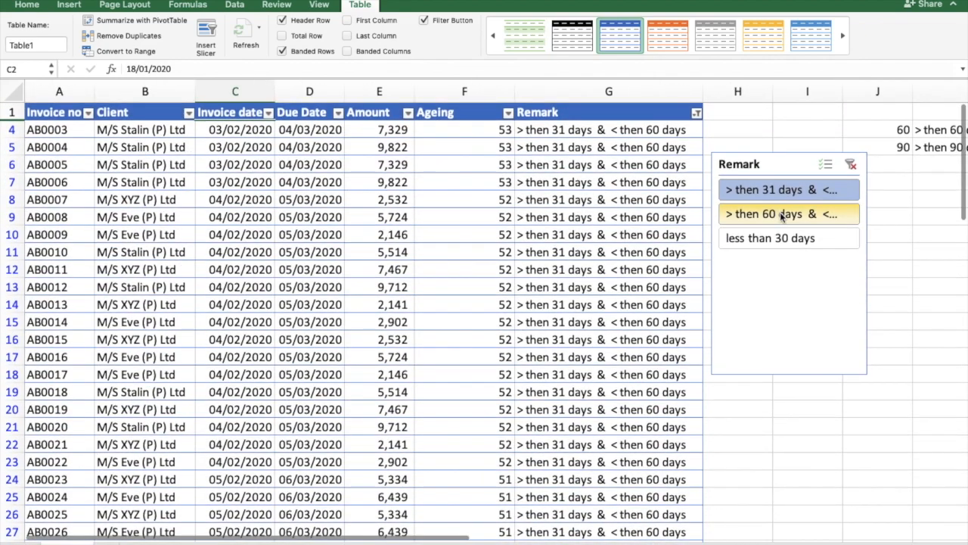
Step: Switch the Remark slicer to the 60-to-90-day bracket, to "less than 30 days", and back to the 31-to-60-day bracket
{"action": "left_click", "coordinate": [781, 215]}
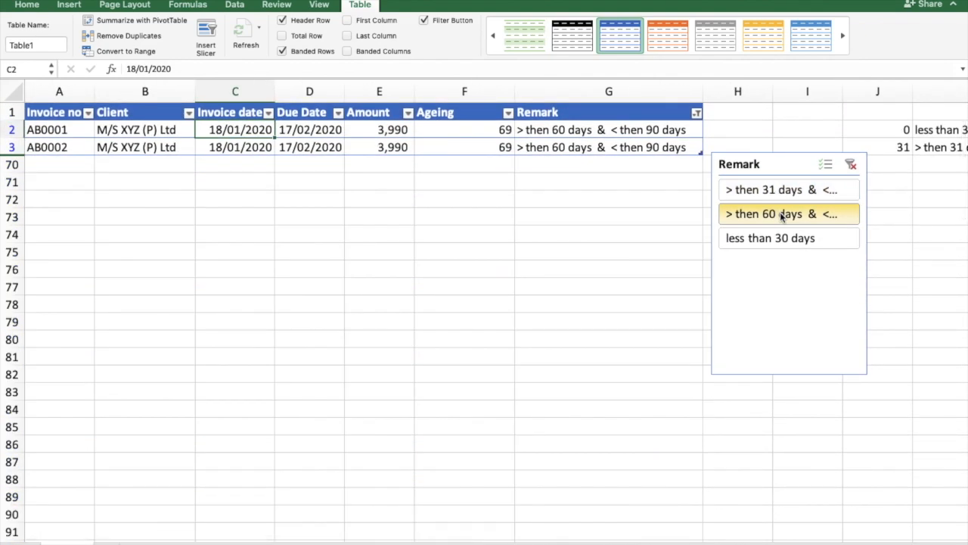
{"action": "left_click", "coordinate": [761, 240]}
{"action": "left_click", "coordinate": [783, 190]}
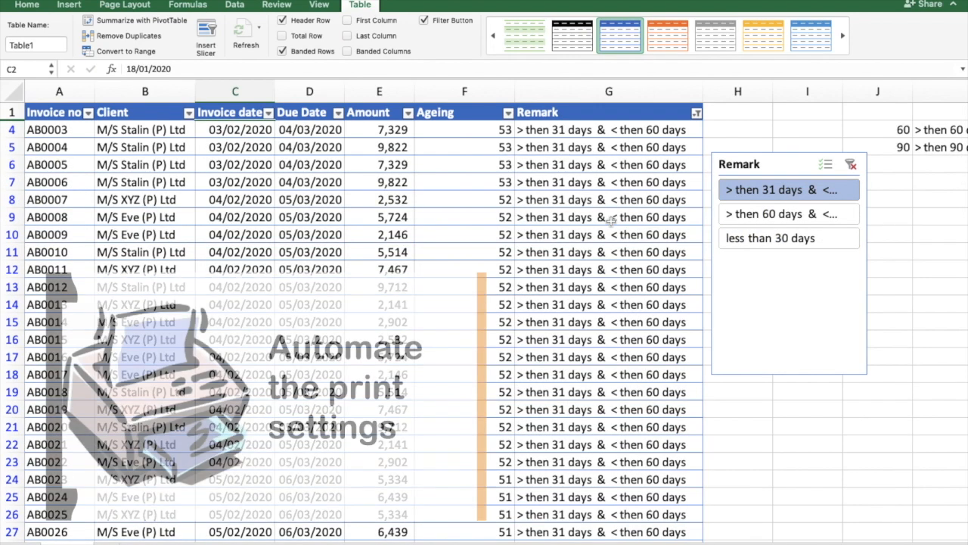
Step: Rename the invoice table as Ageing_Report
{"action": "left_click", "coordinate": [57, 46]}
{"action": "type", "text": "Ageing"}
{"action": "type", "text": "_"}
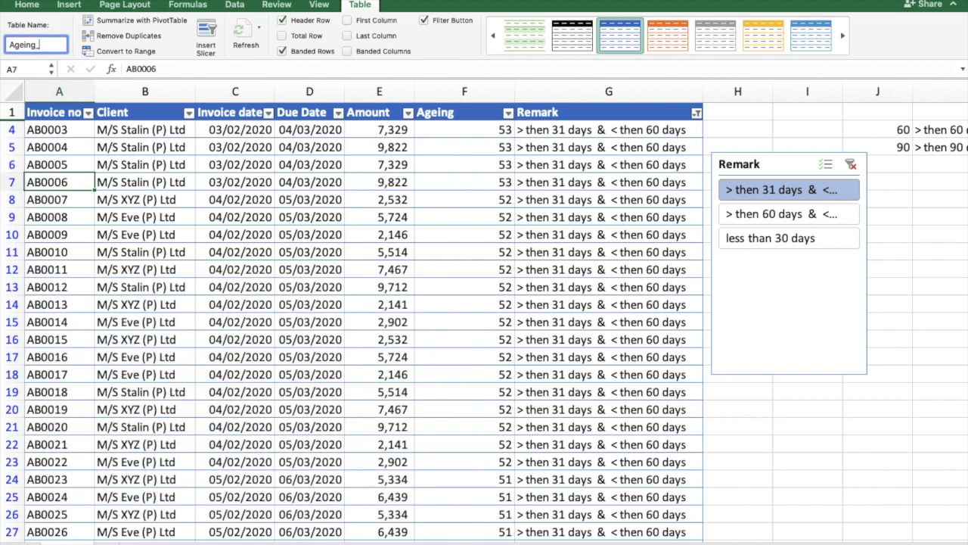
{"action": "type", "text": "Report"}
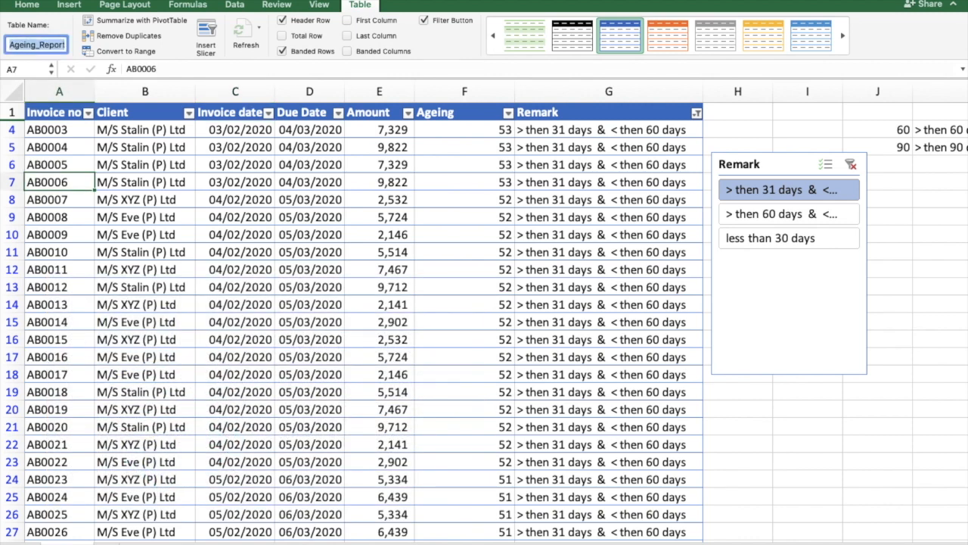
{"action": "left_click", "coordinate": [80, 176]}
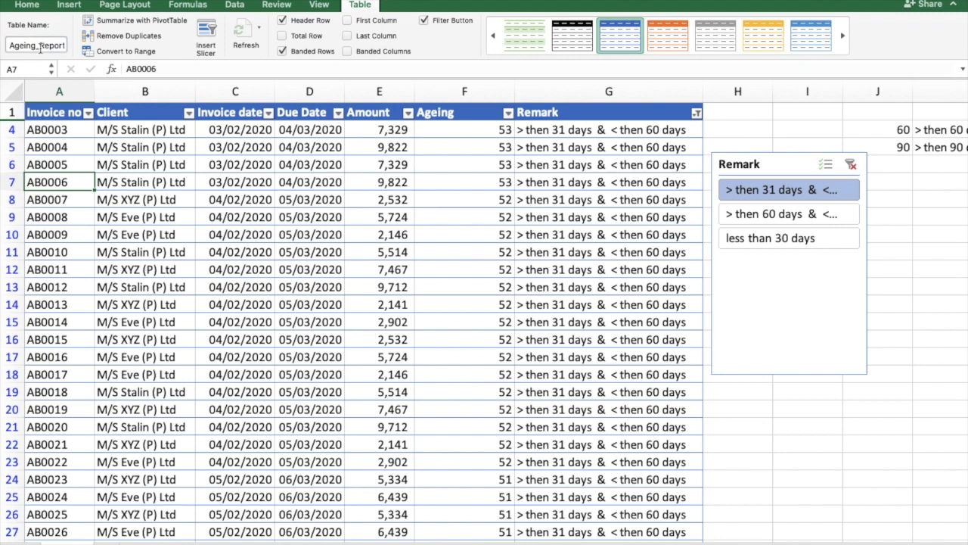
Step: Clear the Remark slicer filter and select the whole invoice table from A1 to G69 with the page layout options open
{"action": "key", "text": "ctrl+Home"}
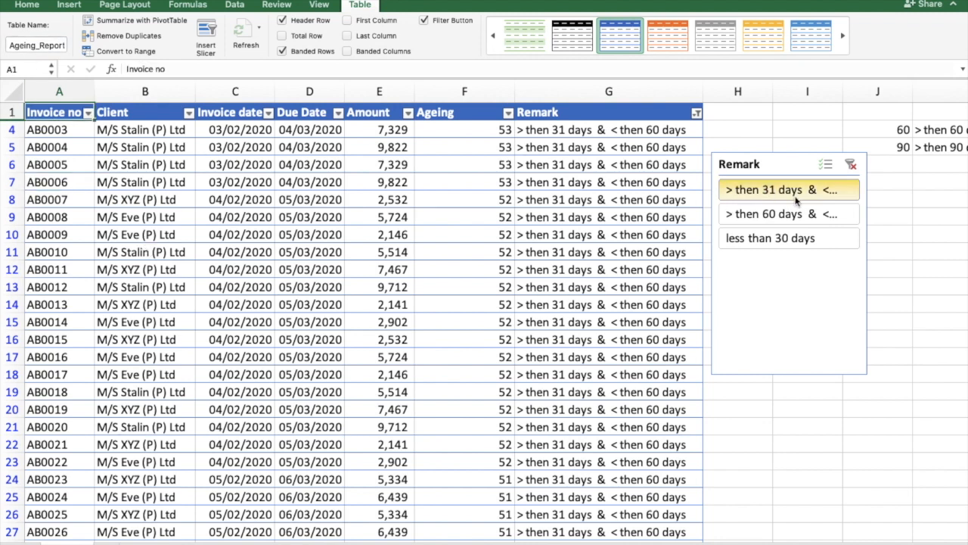
{"action": "left_click", "coordinate": [852, 163]}
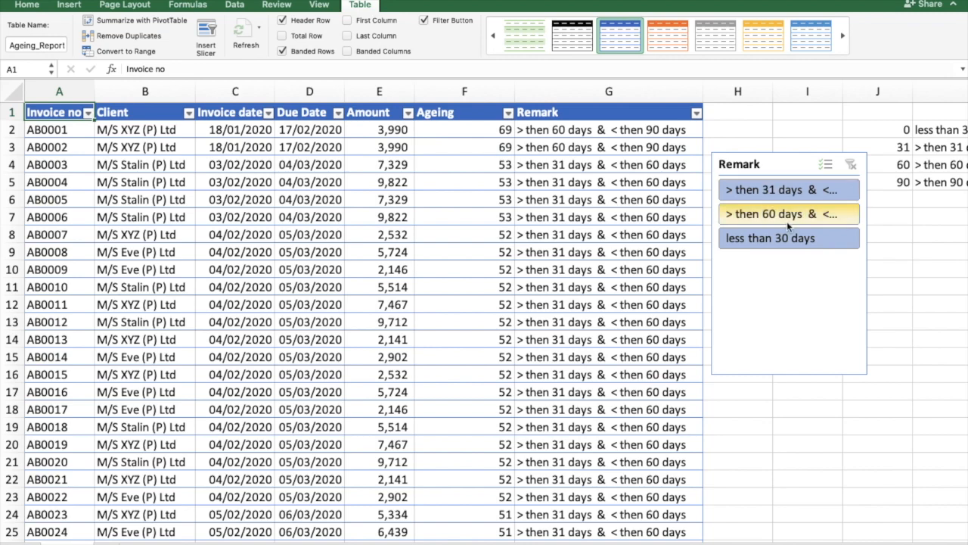
{"action": "left_click", "coordinate": [124, 5]}
{"action": "key", "text": "ctrl+shift+Down"}
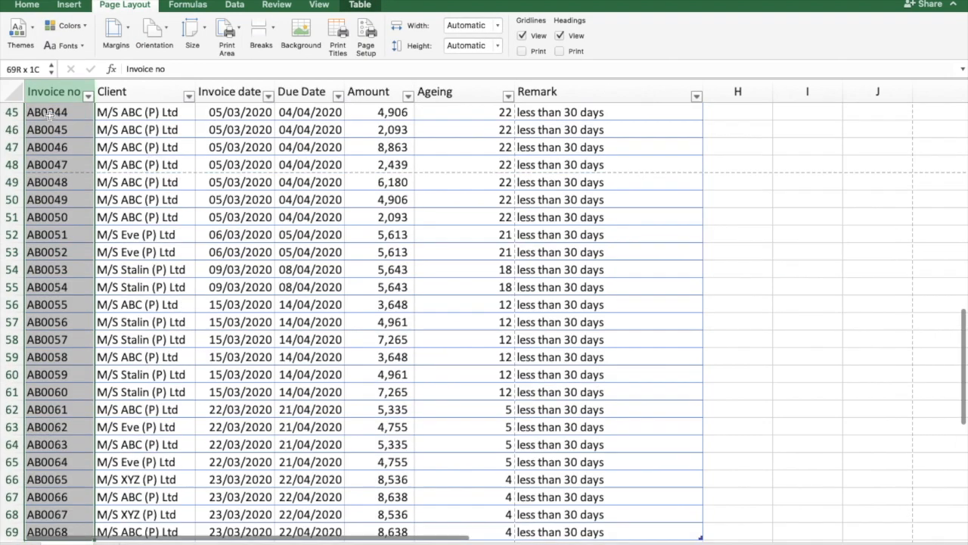
{"action": "key", "text": "ctrl+shift+Right"}
{"action": "scroll", "coordinate": [706, 139], "scroll_direction": "up", "scroll_amount": 15}
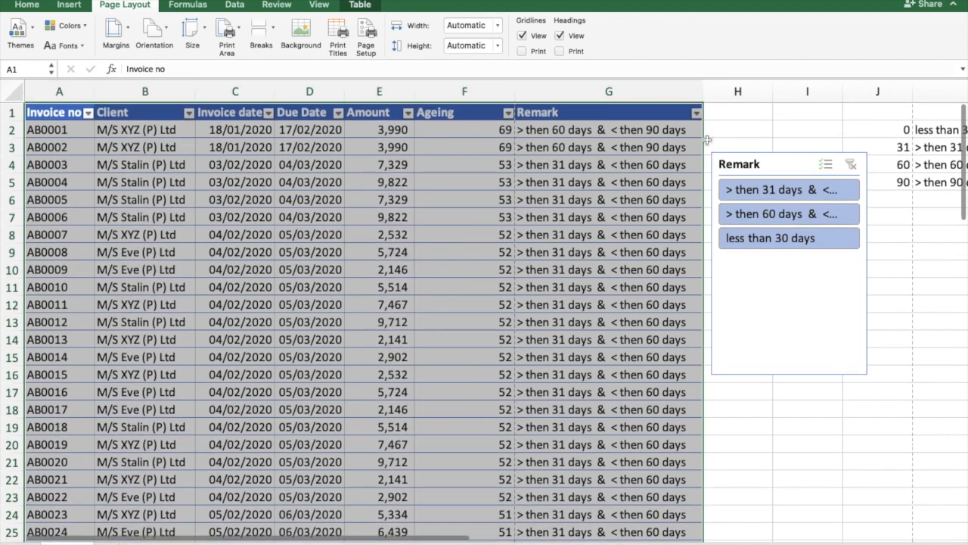
Step: Filter the table to the 60-to-90-day bracket with the slicer and set the print area to Ageing_Report[#All] in the page setup
{"action": "left_click", "coordinate": [766, 216]}
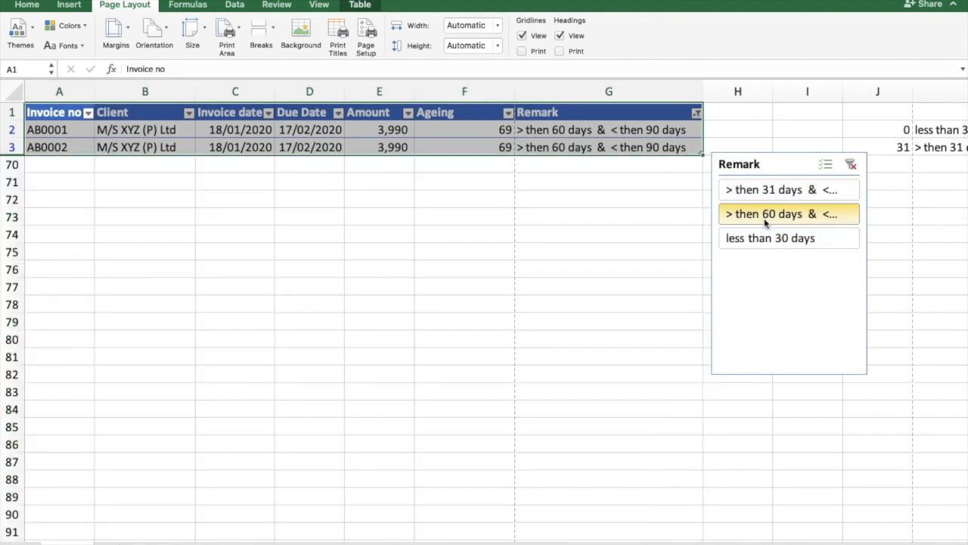
{"action": "left_click", "coordinate": [367, 35]}
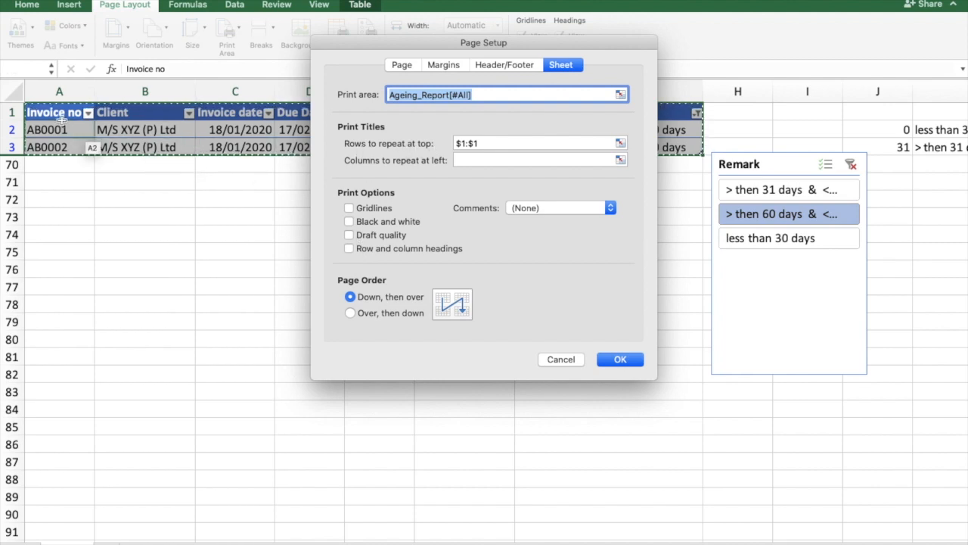
{"action": "left_click_drag", "start_coordinate": [449, 40], "coordinate": [383, 158]}
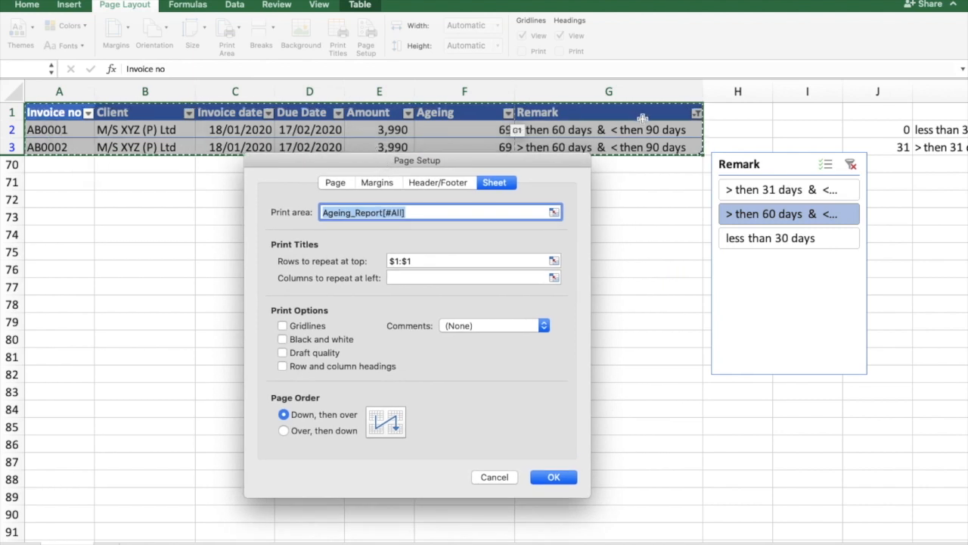
Step: Set header row 1 (Print_Titles) as the row repeated at the top of every page and enable gridline printing
{"action": "left_click", "coordinate": [416, 260]}
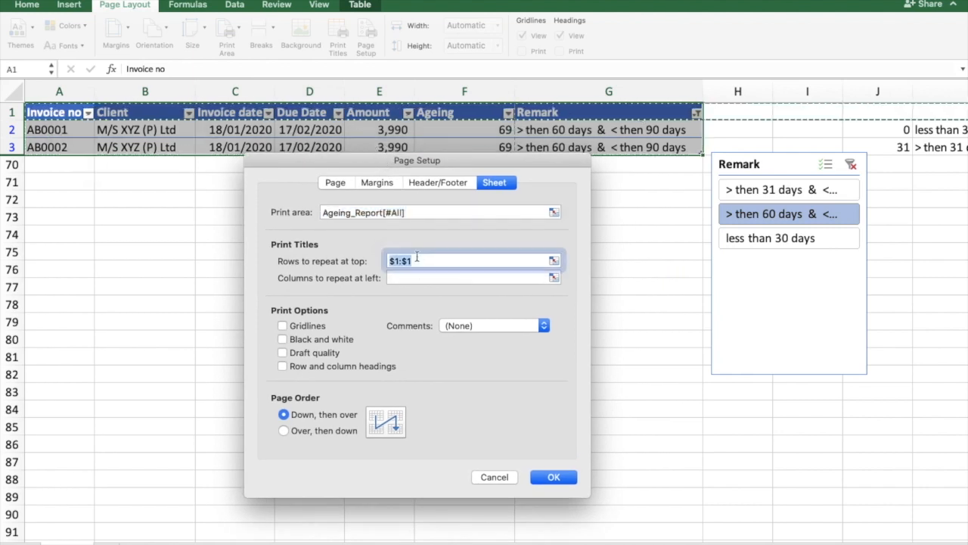
{"action": "key", "text": "BackSpace"}
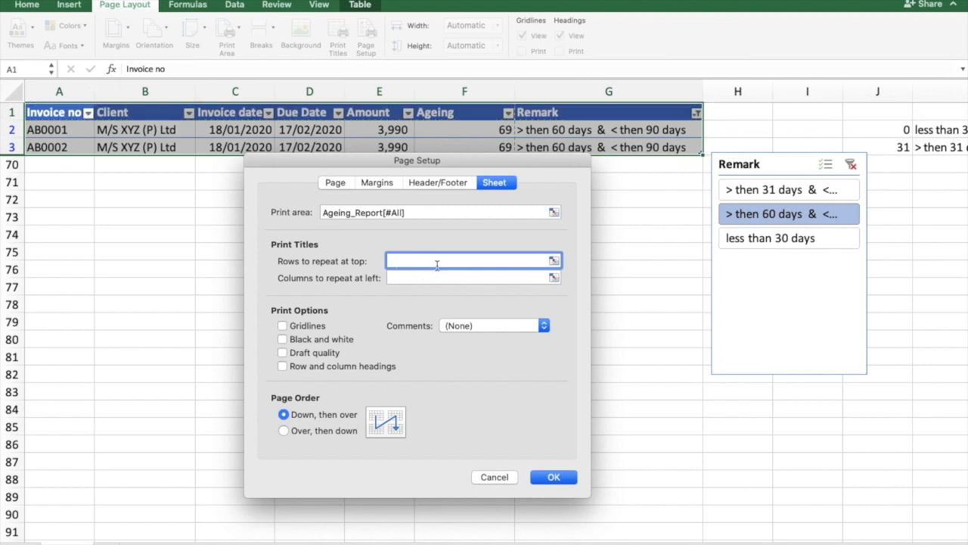
{"action": "left_click", "coordinate": [555, 260]}
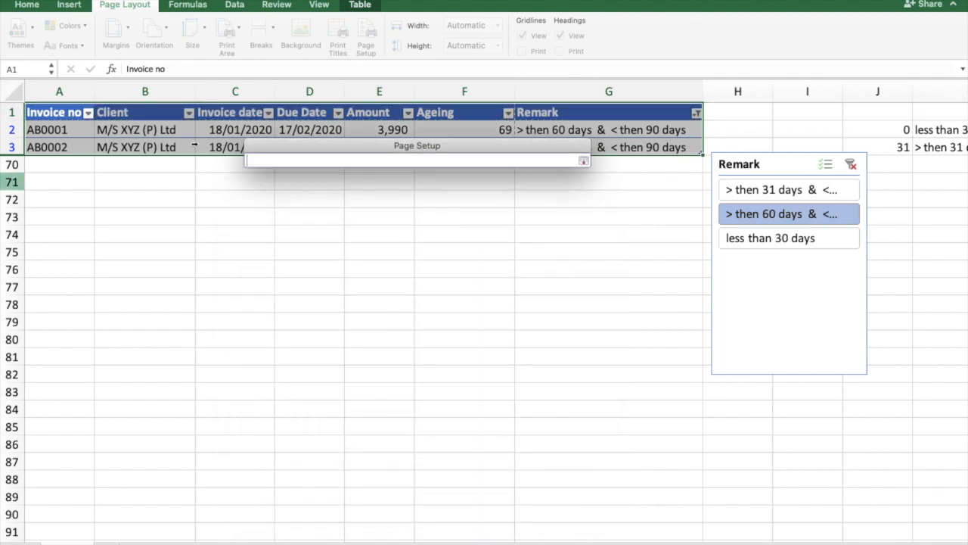
{"action": "left_click", "coordinate": [43, 112]}
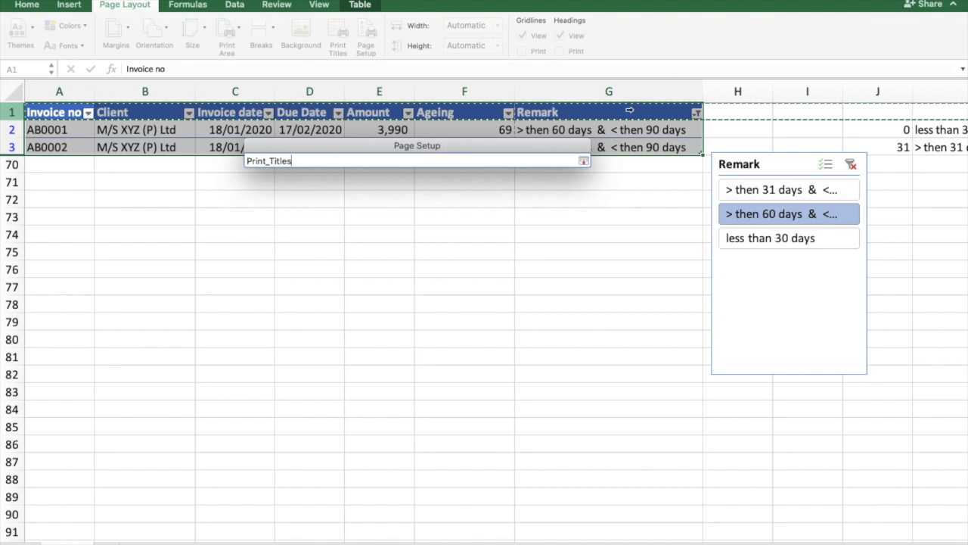
{"action": "left_click", "coordinate": [585, 160]}
{"action": "left_click", "coordinate": [282, 325]}
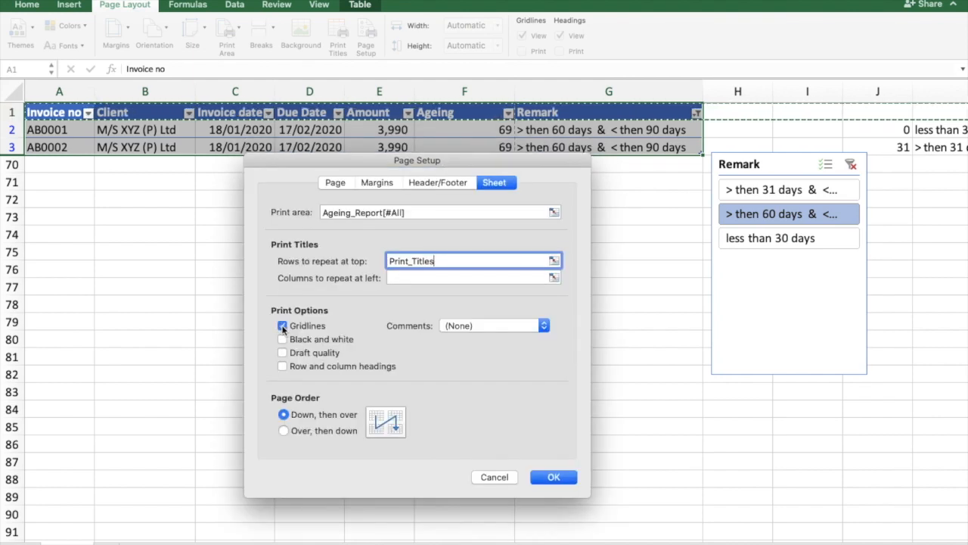
Step: Reset the page footer to none and apply the "Page 1 of ?" footer
{"action": "left_click", "coordinate": [437, 186]}
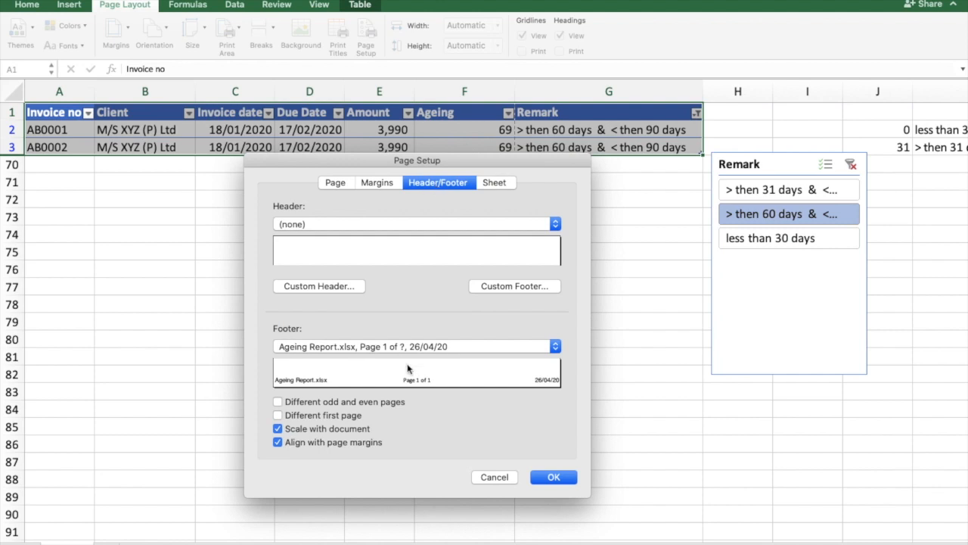
{"action": "left_click", "coordinate": [446, 349]}
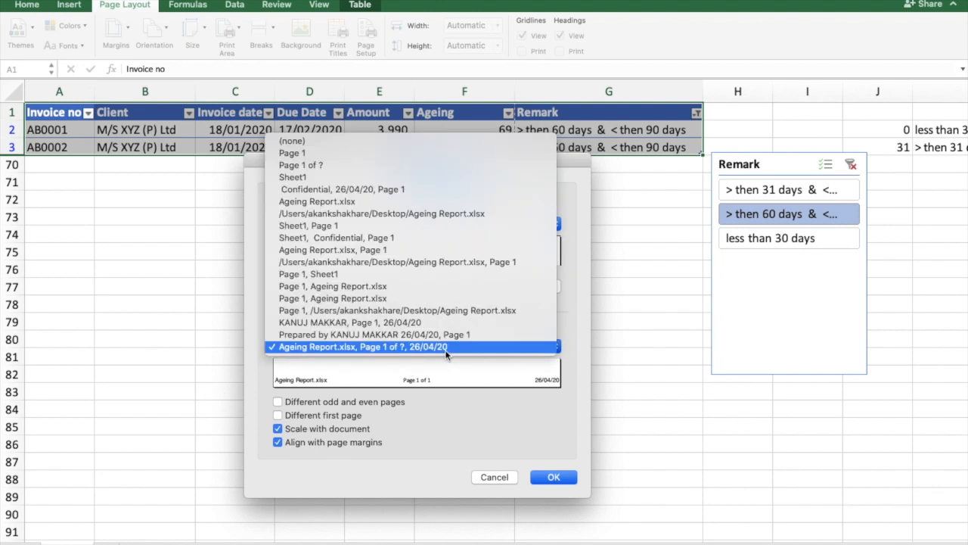
{"action": "left_click", "coordinate": [305, 145]}
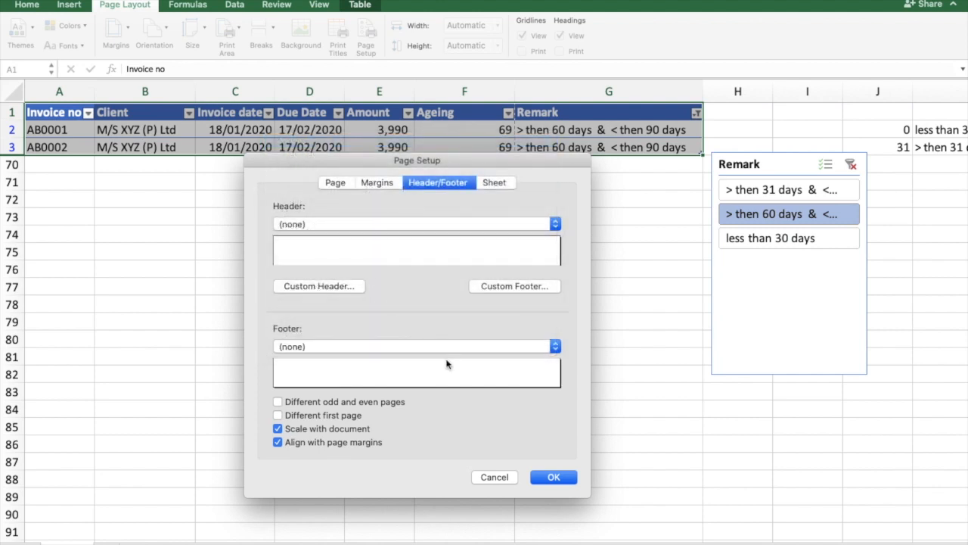
{"action": "left_click", "coordinate": [395, 351]}
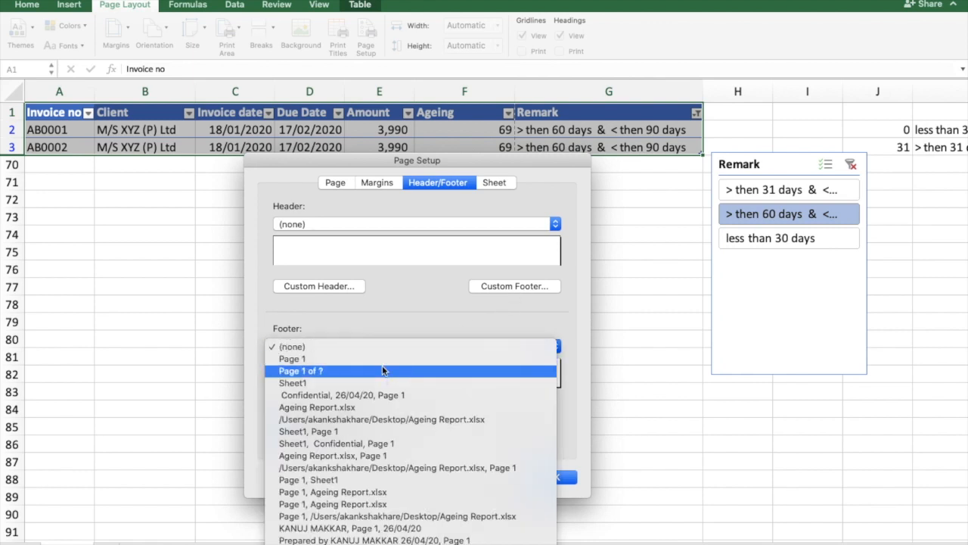
{"action": "left_click", "coordinate": [382, 370]}
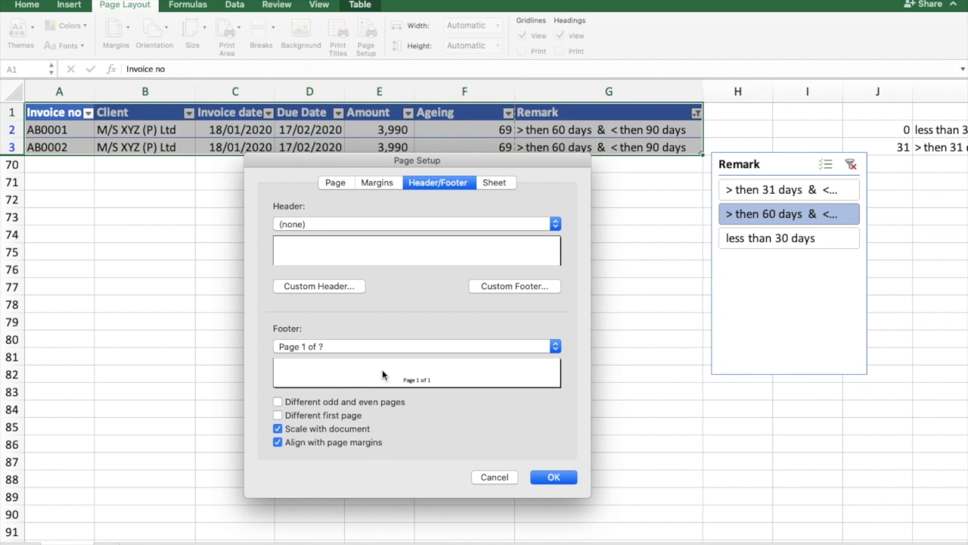
Step: Customize the footer with the file name in the left section and the date in the right section
{"action": "left_click", "coordinate": [514, 286]}
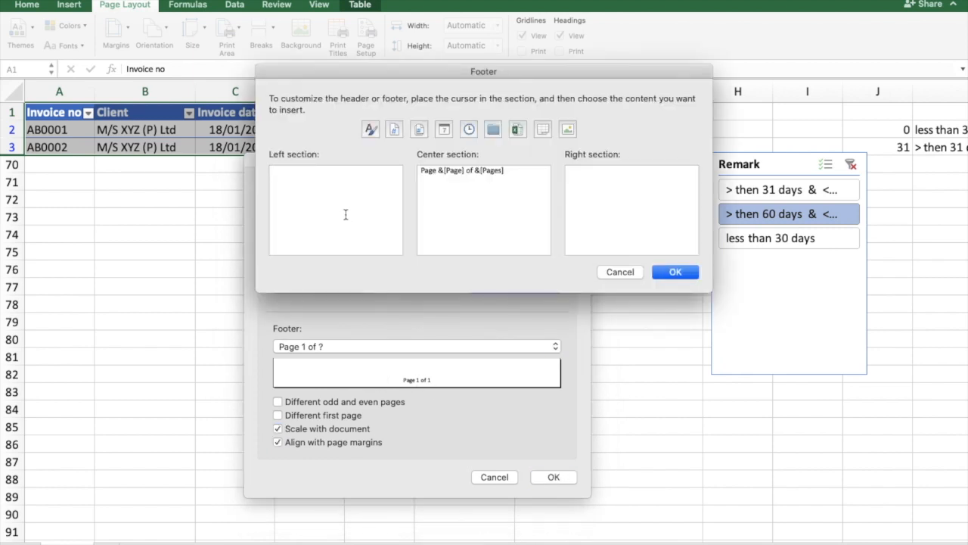
{"action": "left_click", "coordinate": [520, 131]}
{"action": "left_click", "coordinate": [445, 130]}
{"action": "left_click", "coordinate": [692, 274]}
Step: Review the margins, scale the printout to fit 1 page wide by 1 tall, and apply the page setup
{"action": "left_click", "coordinate": [377, 183]}
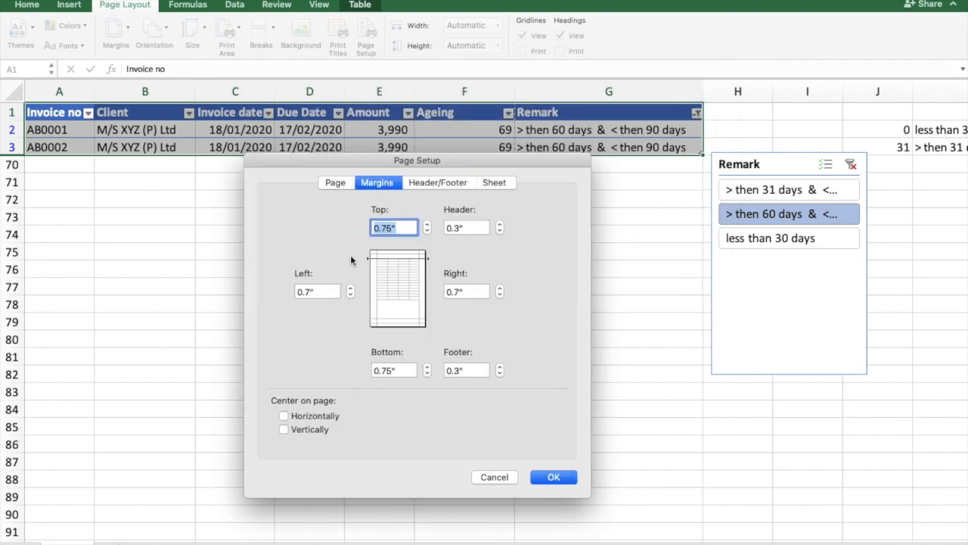
{"action": "left_click", "coordinate": [335, 182]}
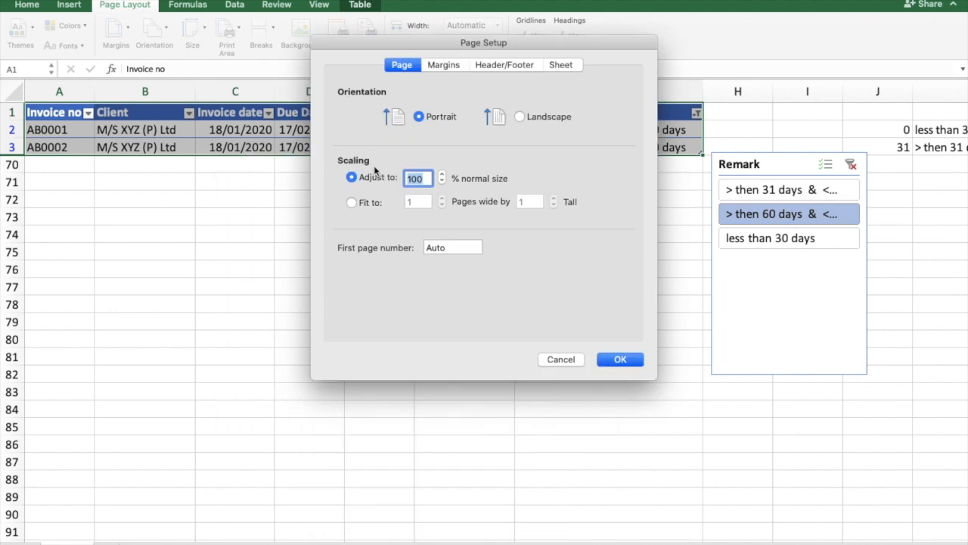
{"action": "left_click", "coordinate": [352, 202]}
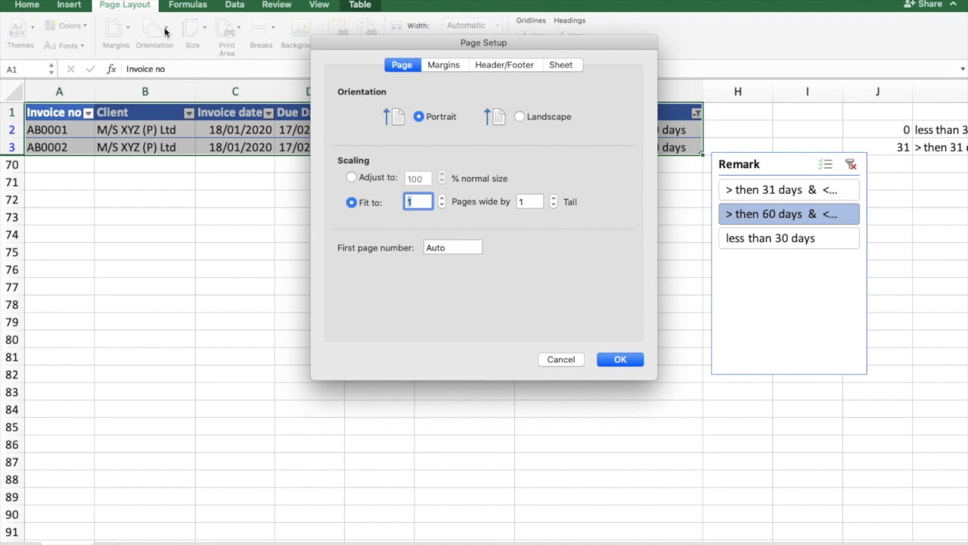
{"action": "left_click", "coordinate": [619, 361]}
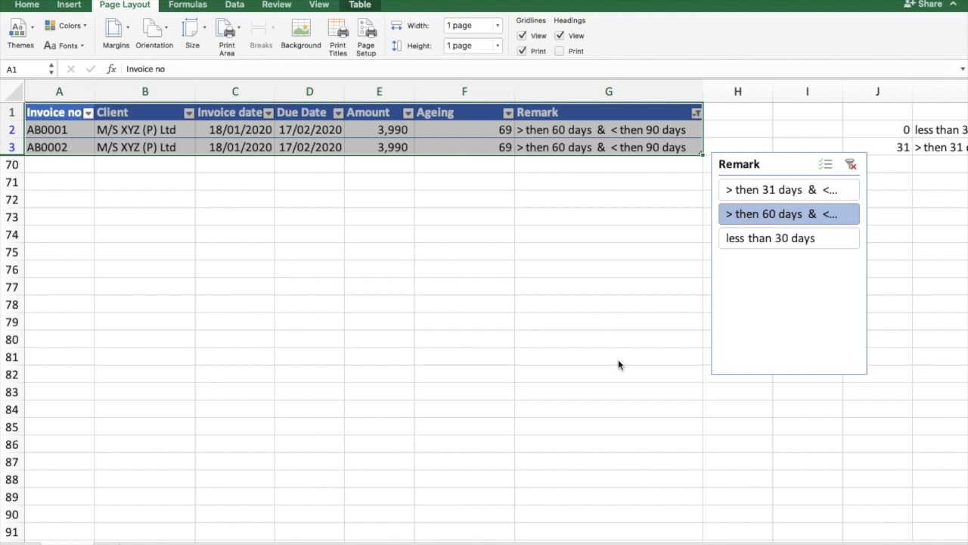
Step: Preview the printout of the 60-to-90-day invoices as a PDF, check the table and footer, and close the preview
{"action": "key", "text": "super+p"}
{"action": "left_click", "coordinate": [394, 385]}
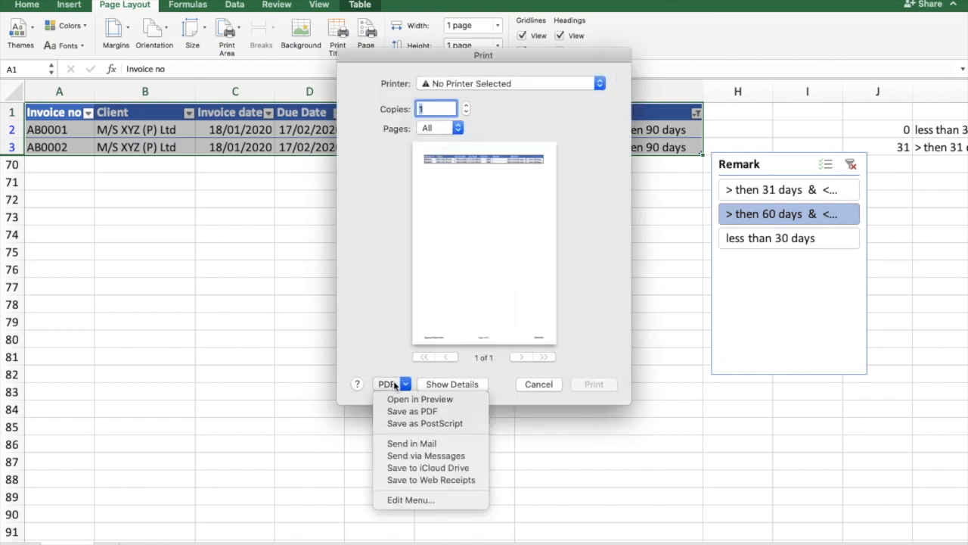
{"action": "left_click", "coordinate": [420, 399]}
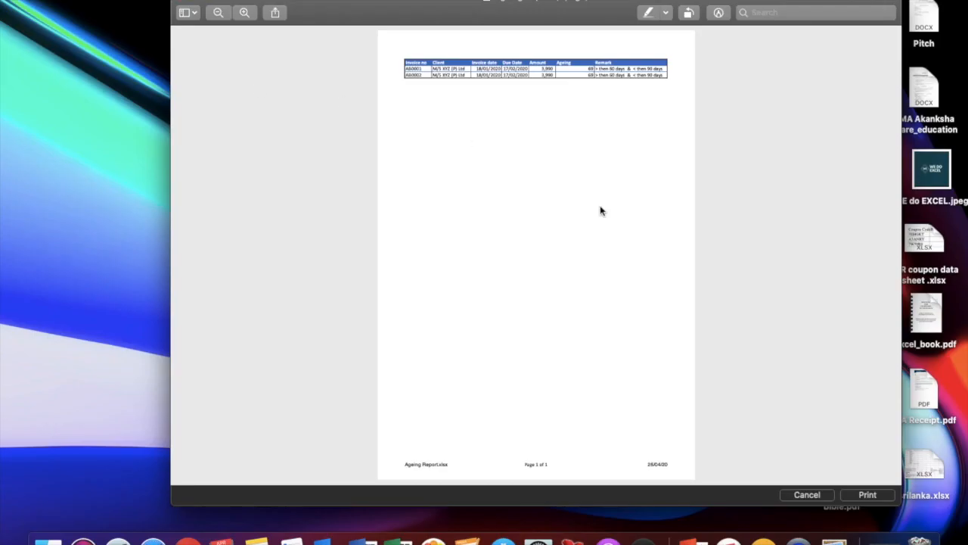
{"action": "scroll", "coordinate": [588, 184], "scroll_direction": "up", "scroll_amount": 1}
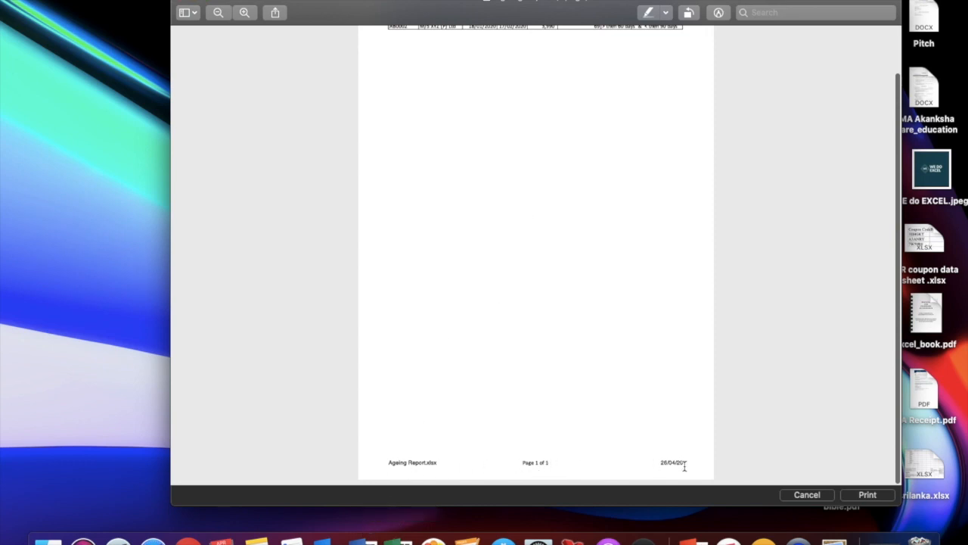
{"action": "scroll", "coordinate": [510, 266], "scroll_direction": "up", "scroll_amount": 5}
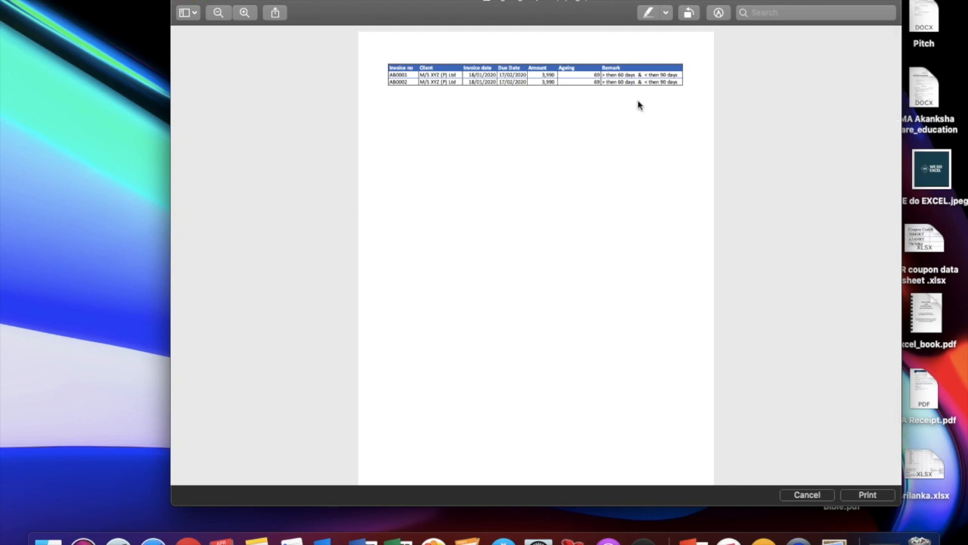
{"action": "left_click", "coordinate": [807, 494]}
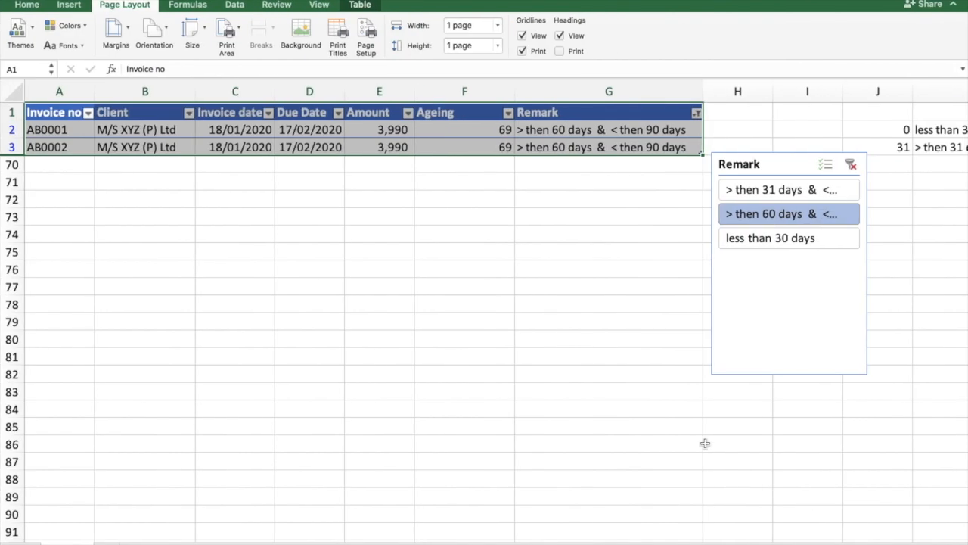
Step: Filter the table to "less than 30 days", preview its printout as a PDF, and return to the Excel sheet
{"action": "left_click", "coordinate": [760, 239]}
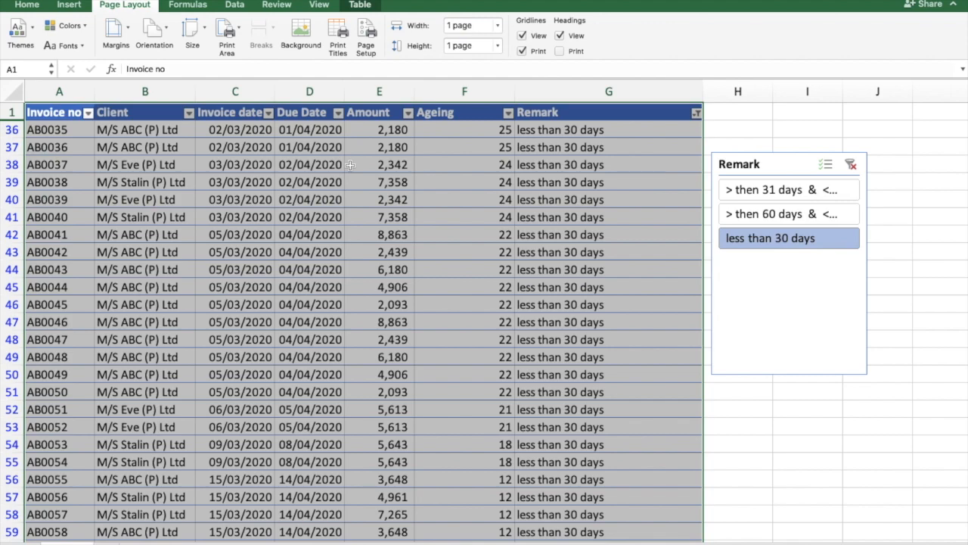
{"action": "key", "text": "super+p"}
{"action": "left_click", "coordinate": [387, 383]}
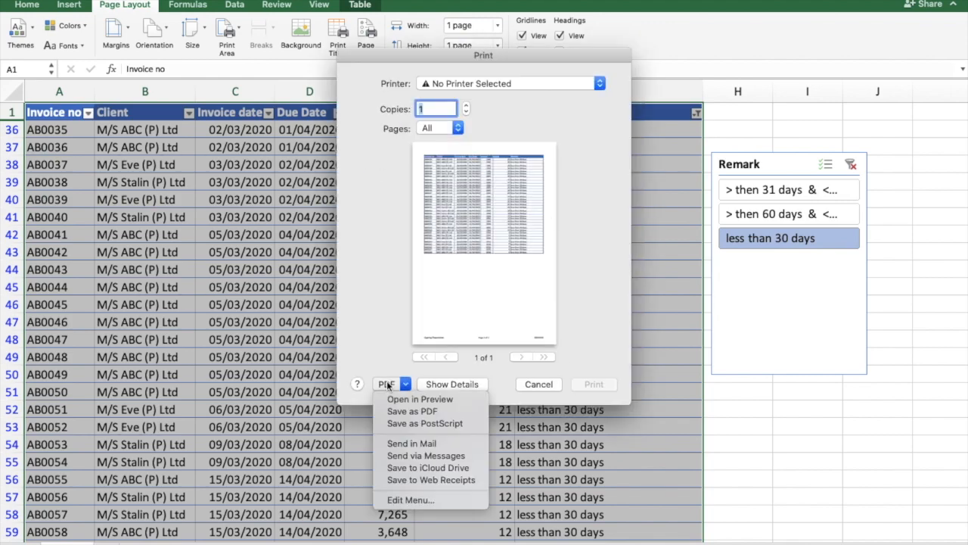
{"action": "left_click", "coordinate": [401, 399]}
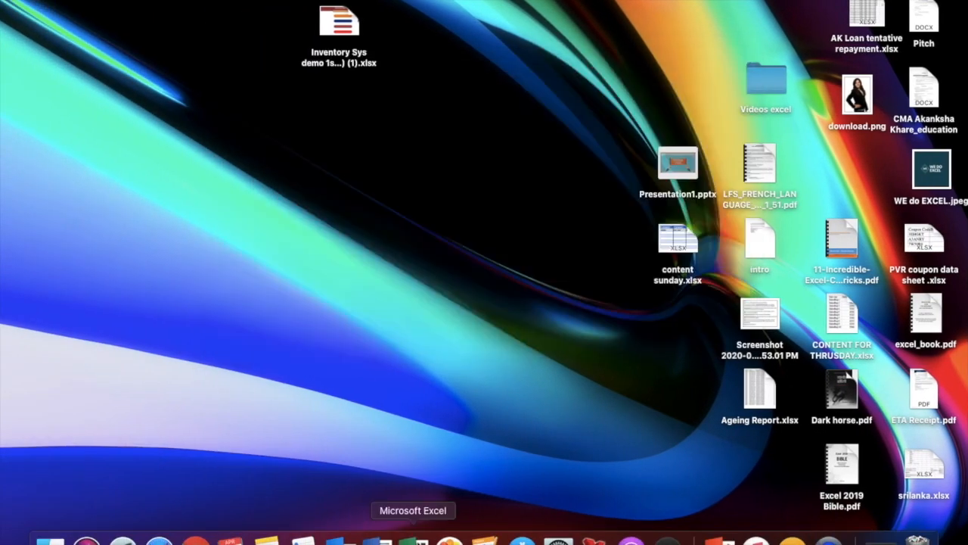
{"action": "left_click", "coordinate": [411, 536]}
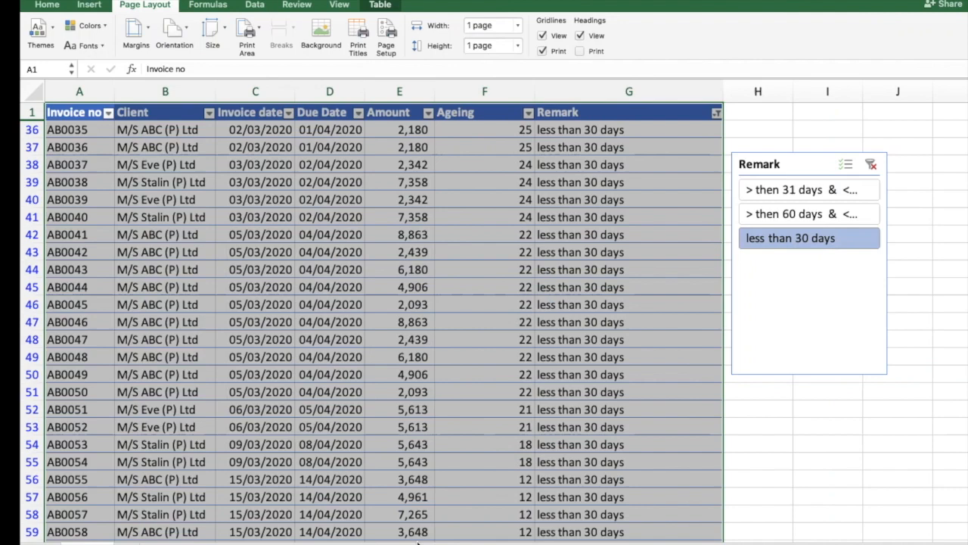
{"action": "left_click", "coordinate": [455, 342]}
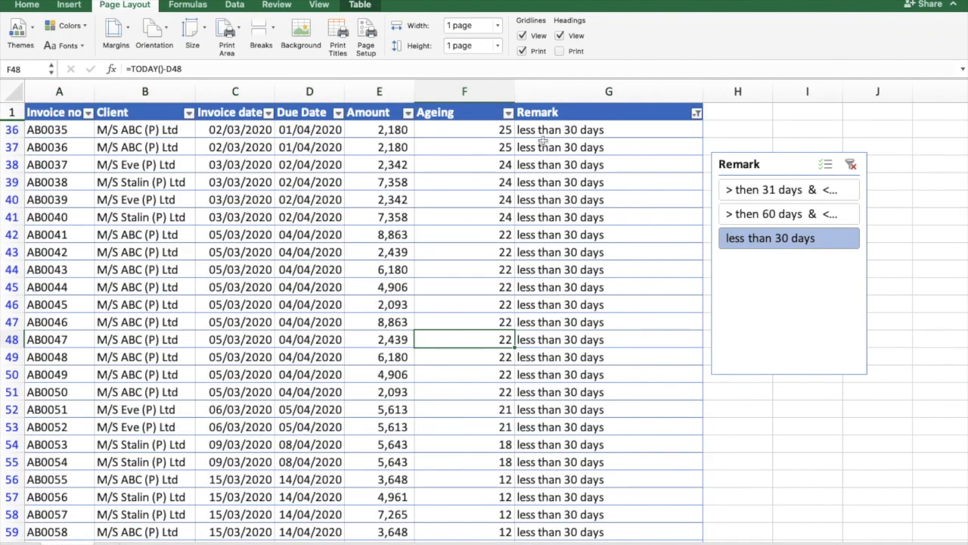
Step: Clear the Remark slicer filter and set the print scaling to fit 1 page wide by 2 tall
{"action": "left_click", "coordinate": [855, 164]}
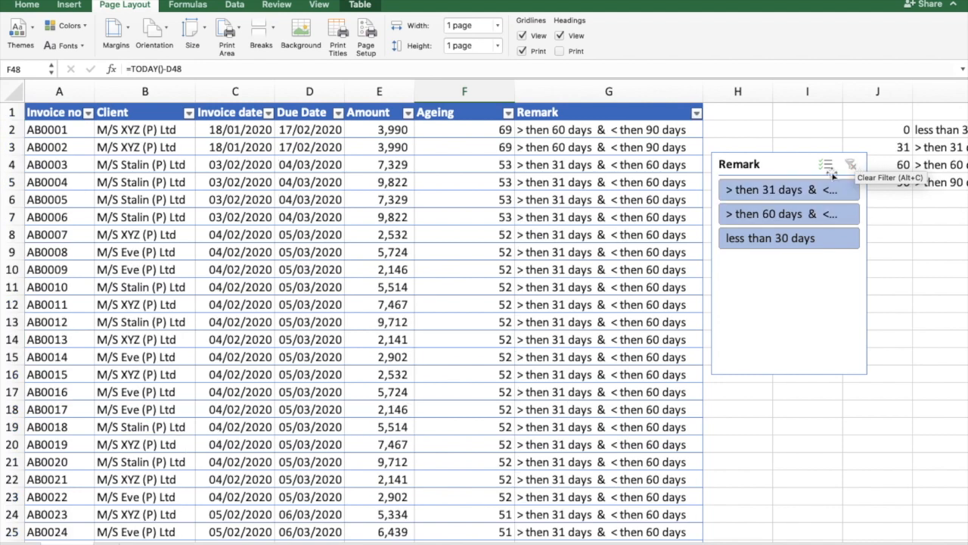
{"action": "left_click", "coordinate": [366, 34]}
{"action": "left_click", "coordinate": [533, 202]}
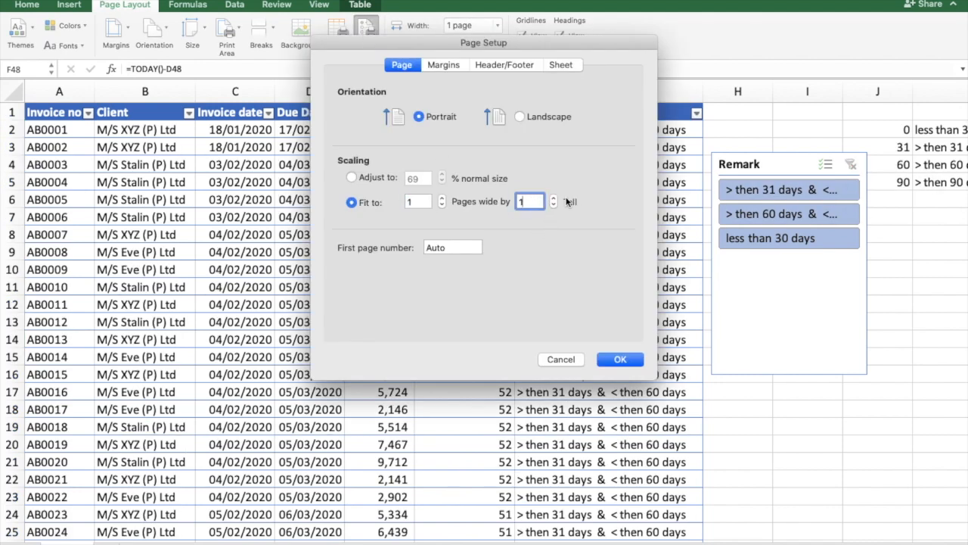
{"action": "left_click", "coordinate": [556, 196]}
{"action": "left_click", "coordinate": [621, 359]}
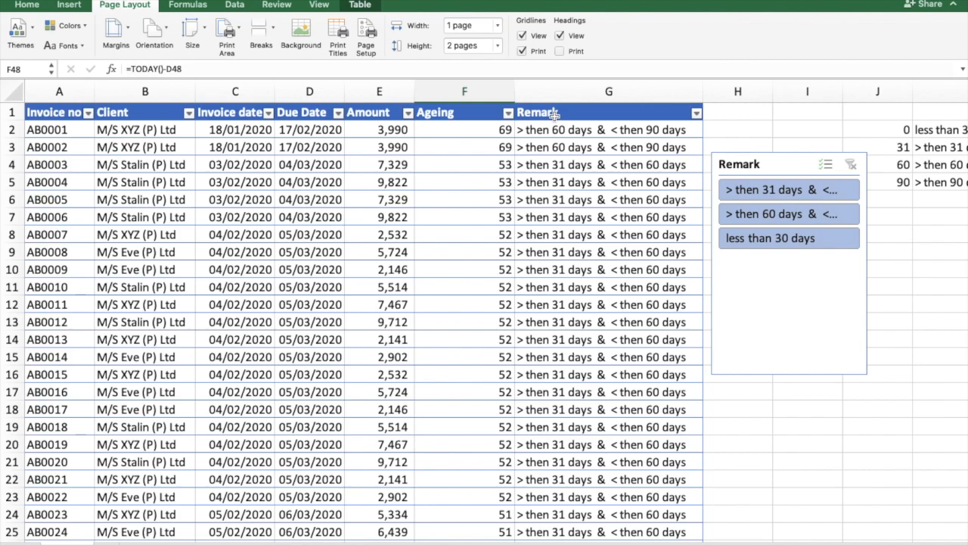
Step: Preview the full report as a PDF and look through its pages, checking the repeated header row and footer
{"action": "key", "text": "super+p"}
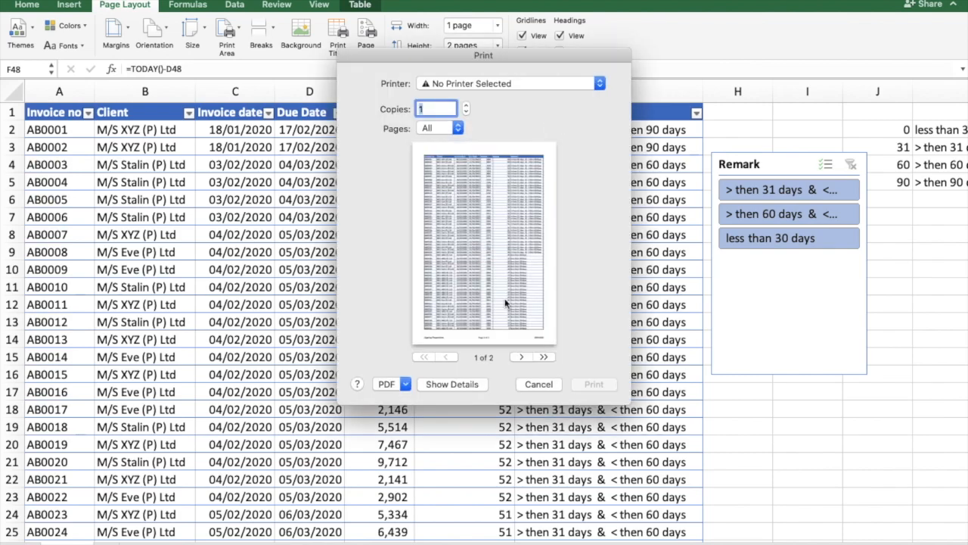
{"action": "left_click", "coordinate": [398, 385]}
{"action": "left_click", "coordinate": [401, 401]}
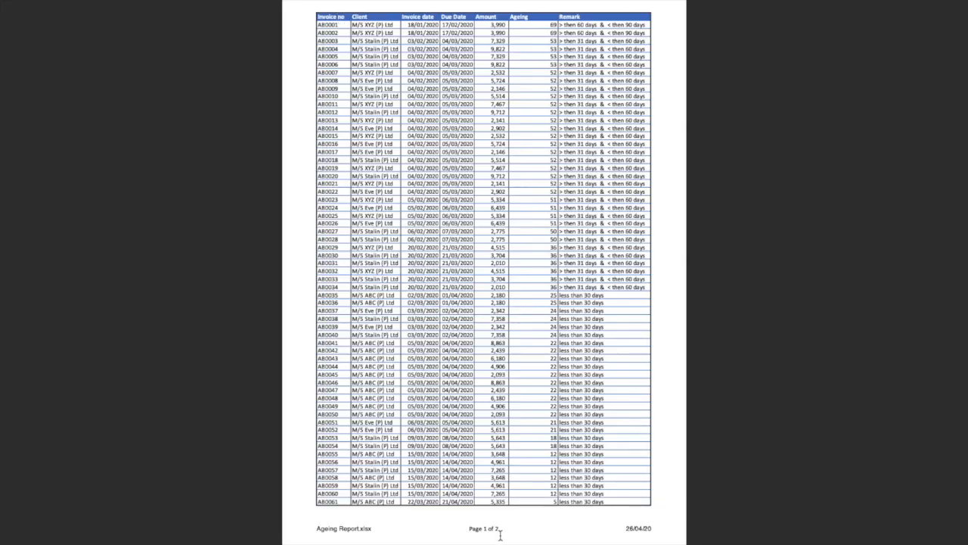
{"action": "scroll", "coordinate": [496, 534], "scroll_direction": "down", "scroll_amount": 10}
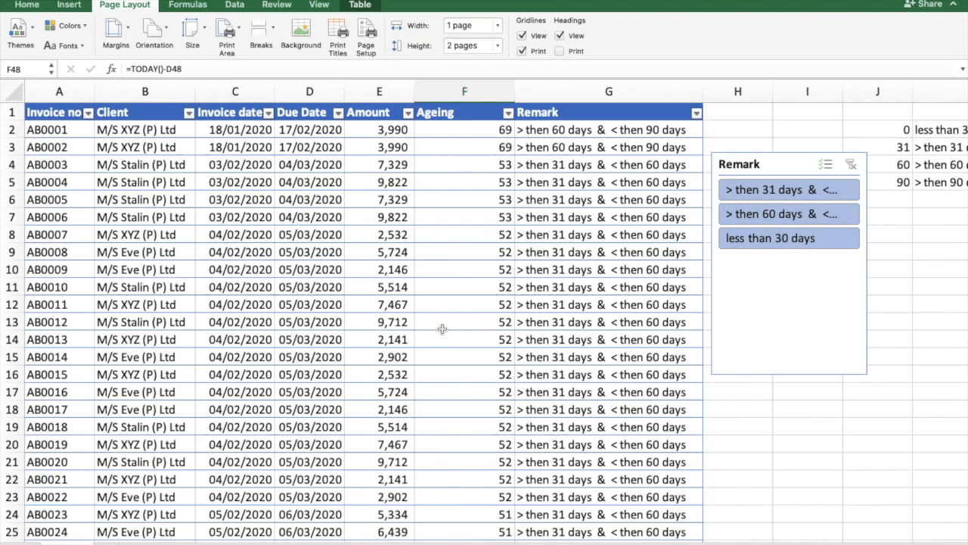
Step: Review the print area and the rows repeated at the top in the page setup's sheet settings, and leave them unchanged
{"action": "left_click", "coordinate": [365, 45]}
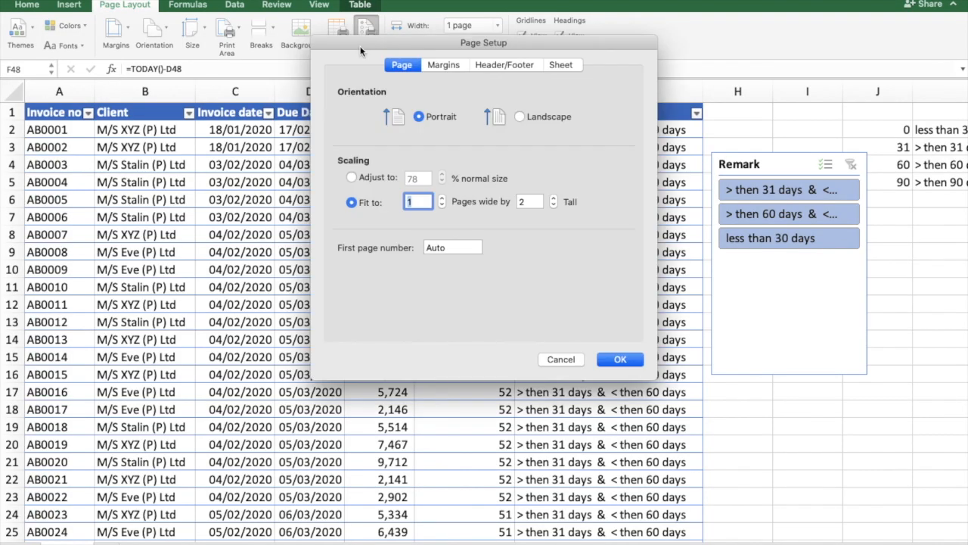
{"action": "left_click", "coordinate": [559, 66]}
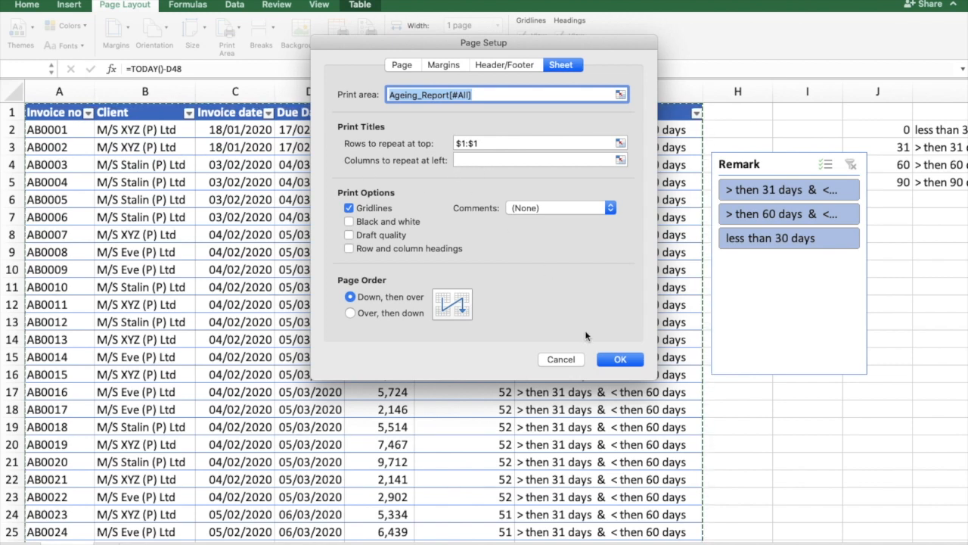
{"action": "left_click", "coordinate": [561, 360]}
{"action": "left_click", "coordinate": [550, 273]}
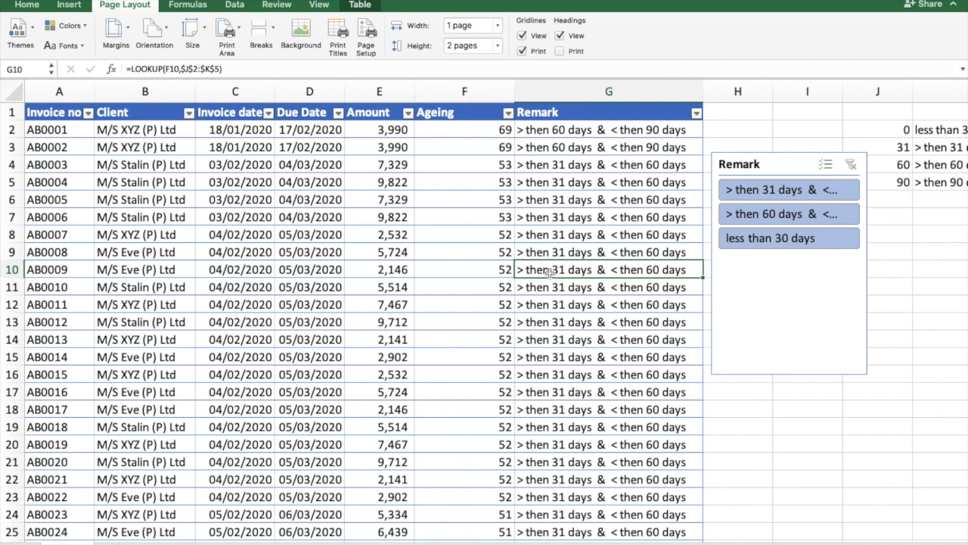
Step: Filter the table by the 60-to-90-day remark and by "less than 30 days" with the Remark slicer, and clear the filter
{"action": "left_click", "coordinate": [787, 214]}
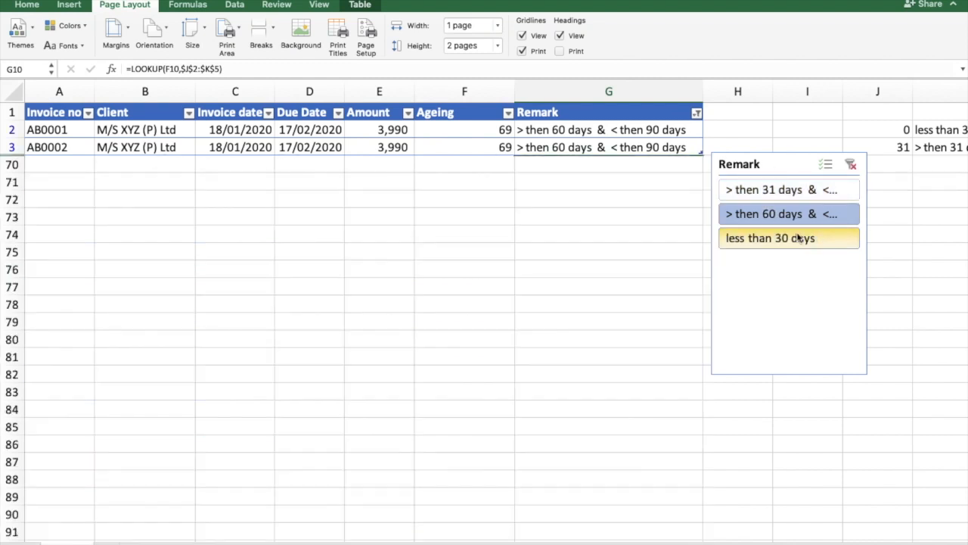
{"action": "left_click", "coordinate": [799, 238]}
{"action": "left_click", "coordinate": [851, 164]}
Step: Set the upper limit of the first ageing band to 15 in cell M2
{"action": "scroll", "coordinate": [590, 168], "scroll_direction": "right", "scroll_amount": 3}
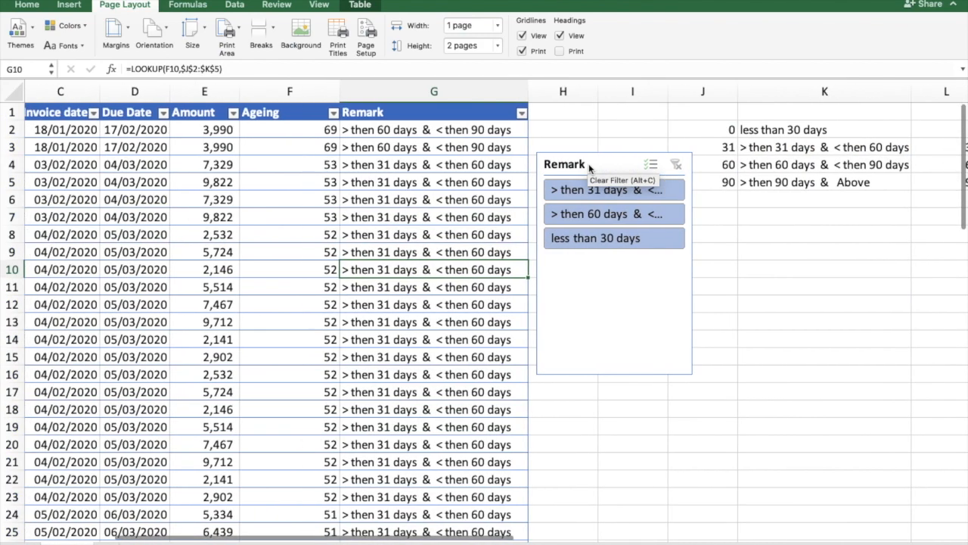
{"action": "scroll", "coordinate": [588, 167], "scroll_direction": "right", "scroll_amount": 5}
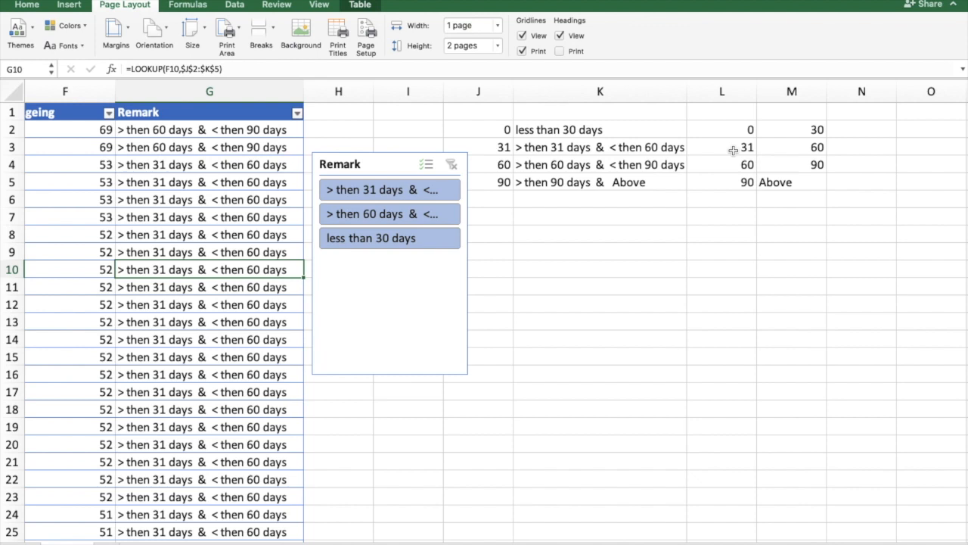
{"action": "left_click", "coordinate": [804, 130]}
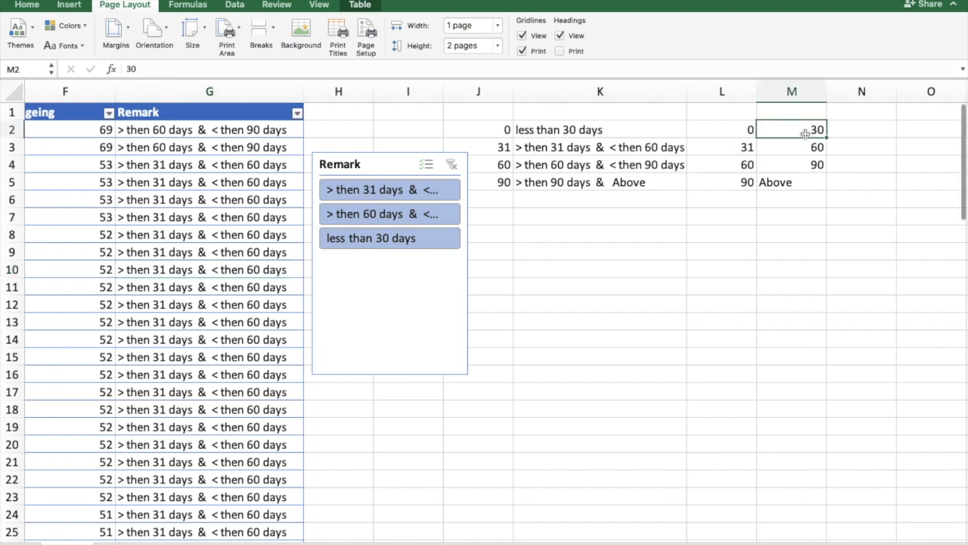
{"action": "type", "text": "15"}
Step: Set the second ageing band in row 3 to run from 16 in L3 to 30 in M3
{"action": "left_click", "coordinate": [746, 147]}
{"action": "type", "text": "15"}
{"action": "key", "text": "Tab"}
{"action": "type", "text": "30"}
{"action": "key", "text": "Return"}
{"action": "key", "text": "Up"}
{"action": "type", "text": "16"}
{"action": "key", "text": "Return"}
Step: Set the third ageing band to 31 in L4 and 45 in M4, and start the "Above" band at 45 in L5
{"action": "type", "text": "31"}
{"action": "key", "text": "Tab"}
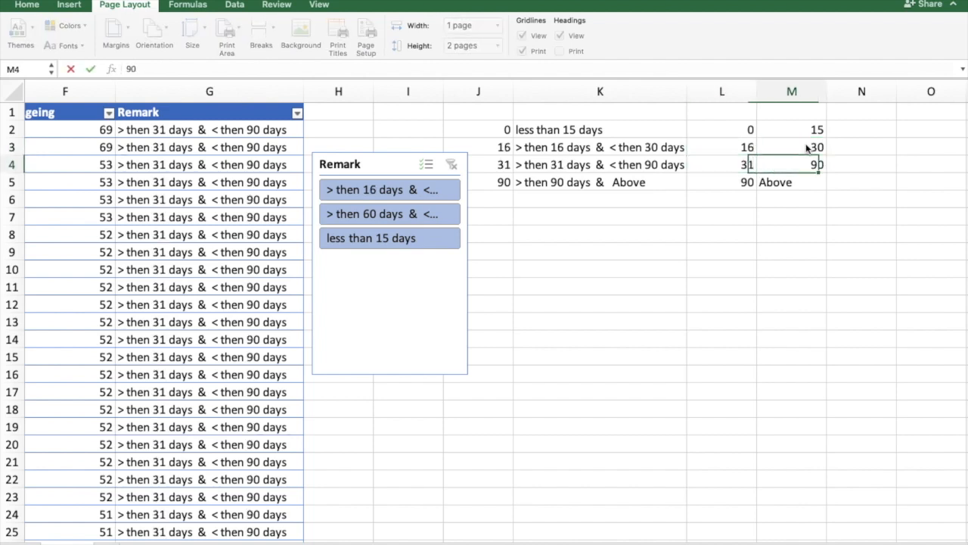
{"action": "type", "text": "45"}
{"action": "key", "text": "Return"}
{"action": "key", "text": "Left"}
{"action": "type", "text": "45"}
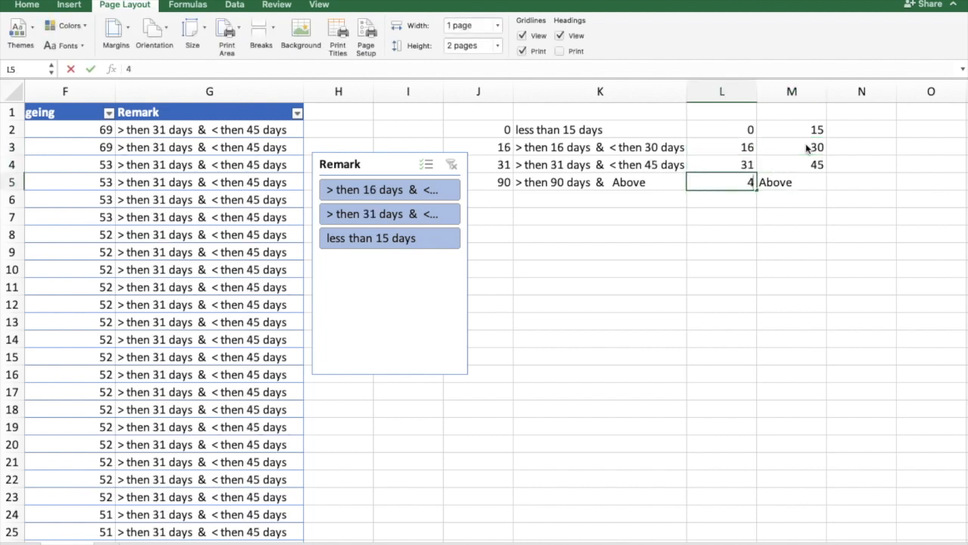
{"action": "key", "text": "Return"}
Step: Check the updated remarks by filtering the table to "less than 15 days" and the 31-to-45-day band, and clear the slicer filter
{"action": "scroll", "coordinate": [579, 231], "scroll_direction": "left", "scroll_amount": 5}
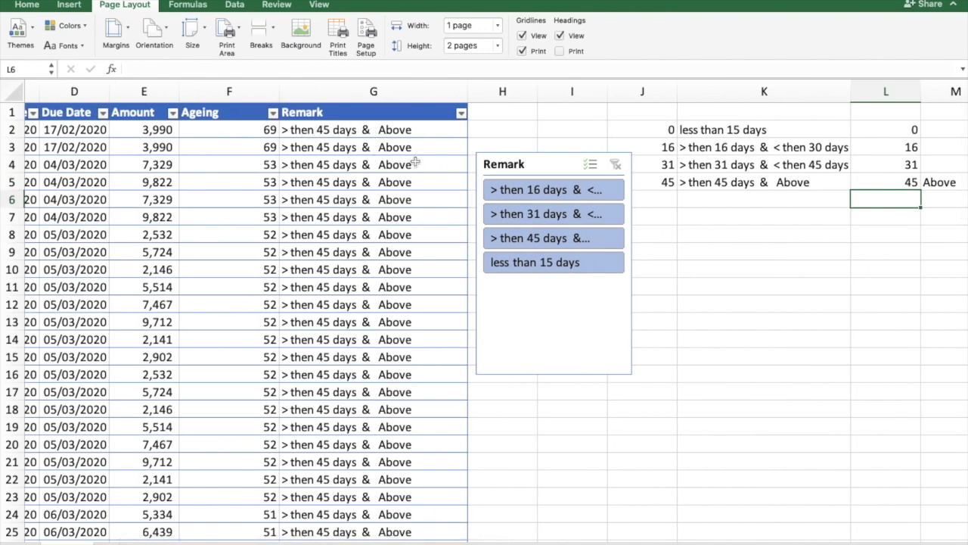
{"action": "scroll", "coordinate": [312, 299], "scroll_direction": "down", "scroll_amount": 5}
{"action": "scroll", "coordinate": [313, 295], "scroll_direction": "up", "scroll_amount": 5}
{"action": "scroll", "coordinate": [312, 295], "scroll_direction": "left", "scroll_amount": 1}
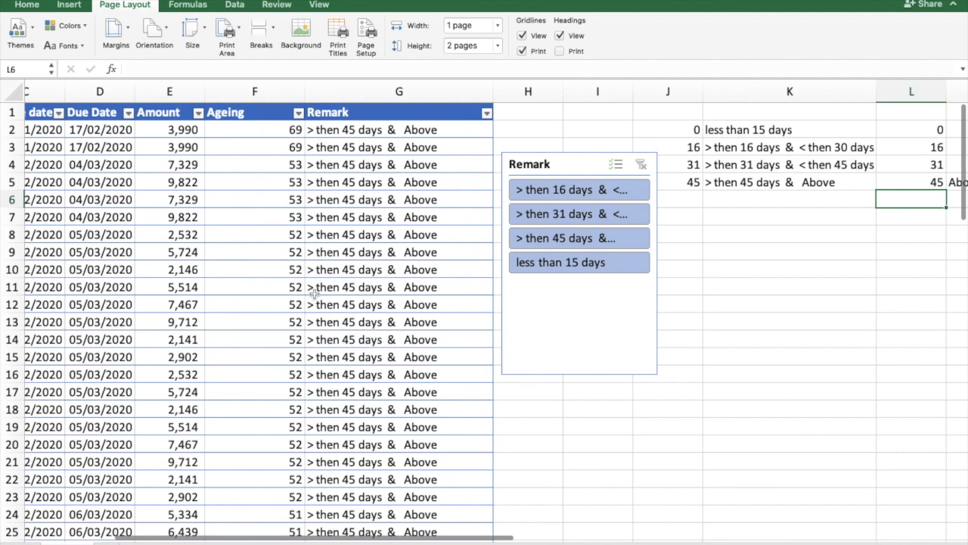
{"action": "left_click", "coordinate": [573, 270]}
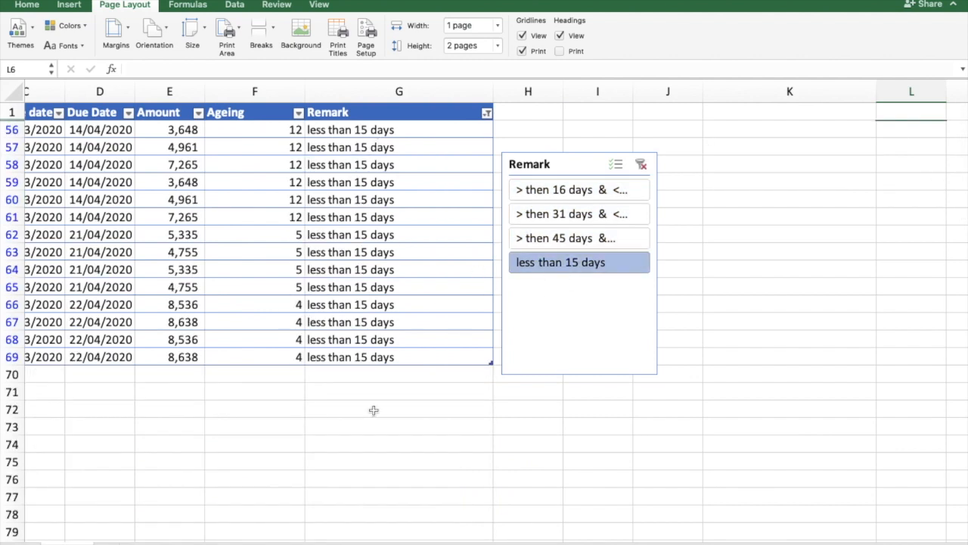
{"action": "scroll", "coordinate": [378, 253], "scroll_direction": "left", "scroll_amount": 5}
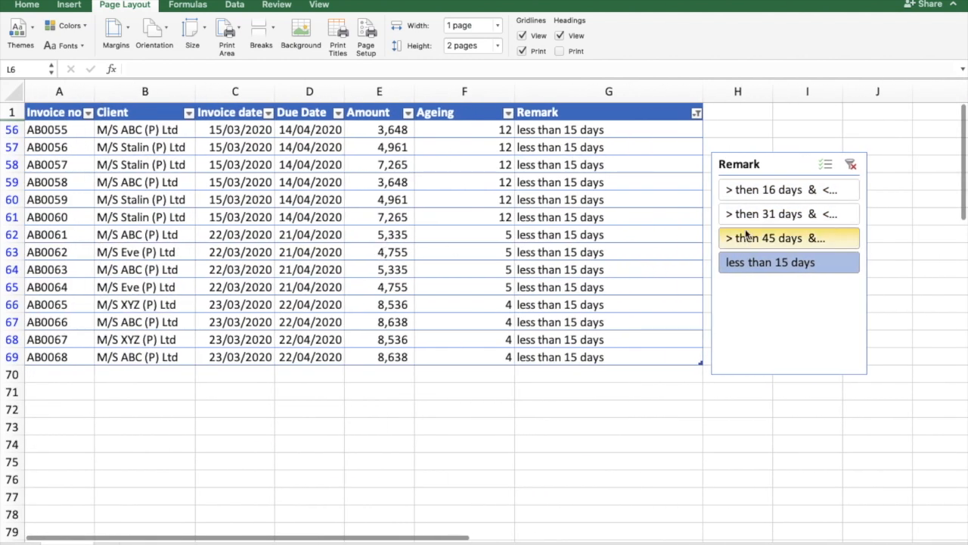
{"action": "left_click", "coordinate": [738, 215]}
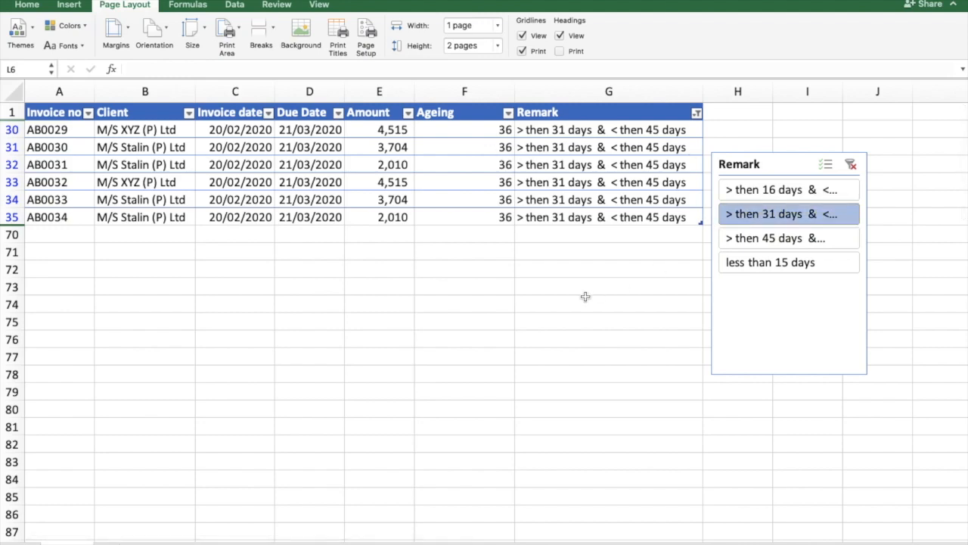
{"action": "left_click", "coordinate": [851, 164]}
{"action": "scroll", "coordinate": [863, 204], "scroll_direction": "right", "scroll_amount": 10}
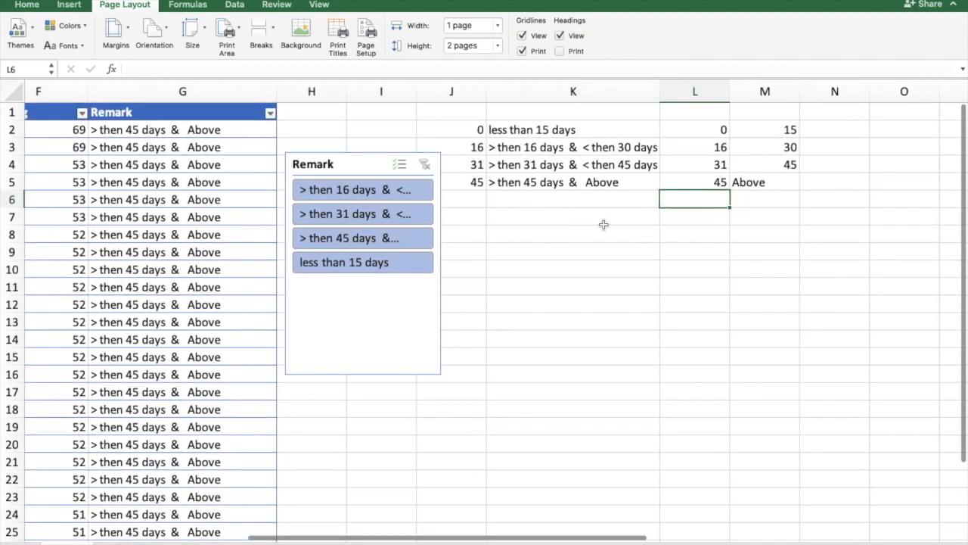
{"action": "scroll", "coordinate": [604, 224], "scroll_direction": "left", "scroll_amount": 1}
{"action": "scroll", "coordinate": [603, 225], "scroll_direction": "left", "scroll_amount": 5}
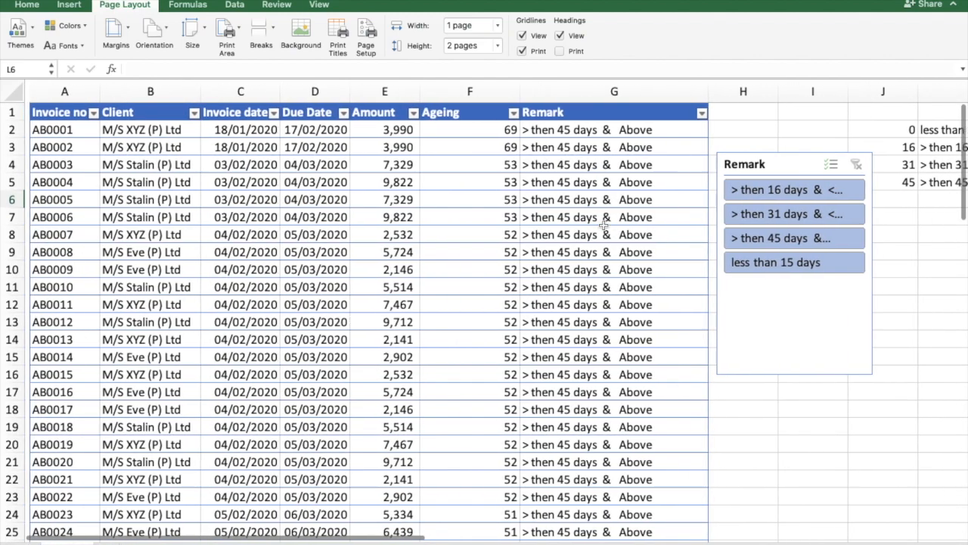